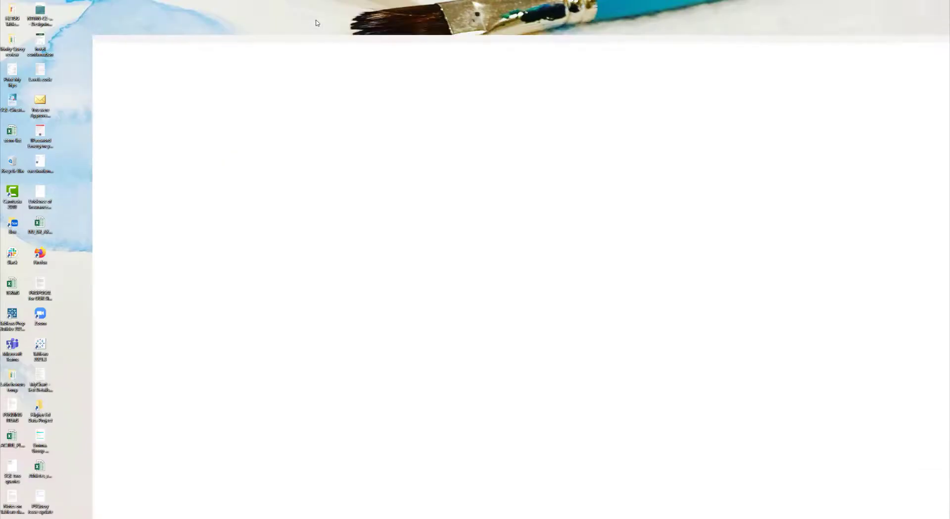
Switch the enrollment trends dashboard's aggregation to Average enrollment and back to Total enrollment to compare both charts.
{"action": "left_click", "coordinate": [313, 23]}
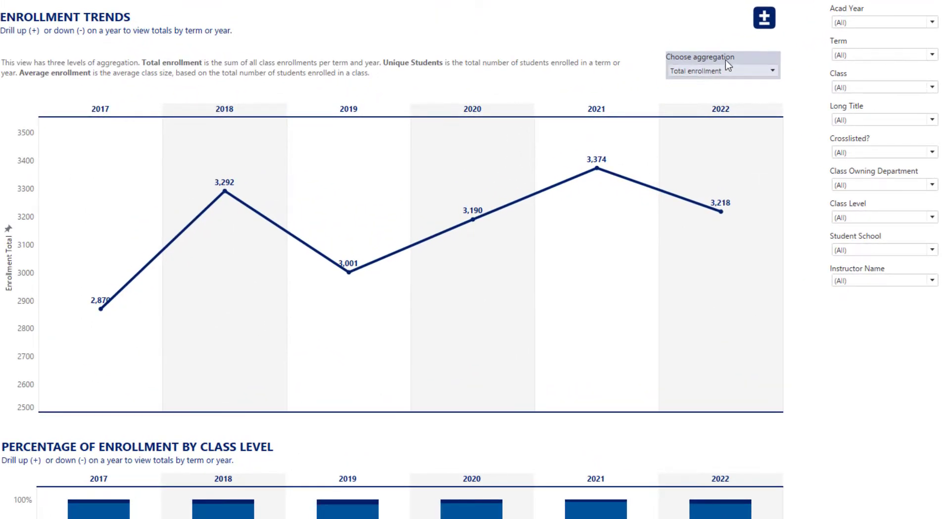
{"action": "left_click", "coordinate": [745, 71]}
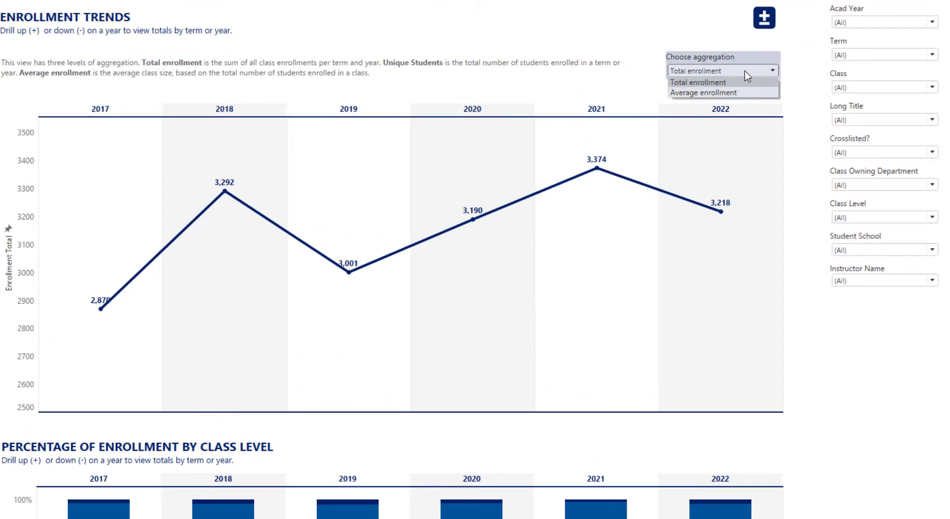
{"action": "left_click", "coordinate": [724, 93]}
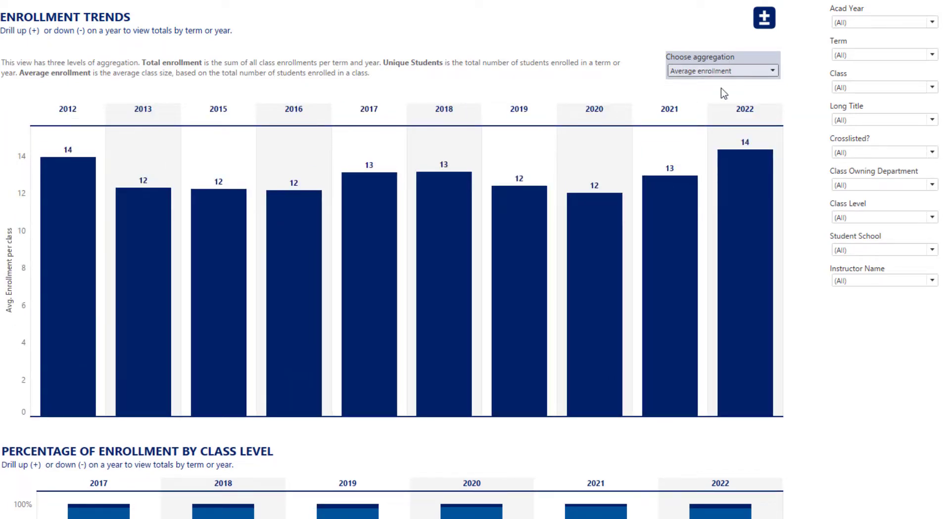
{"action": "left_click", "coordinate": [773, 72]}
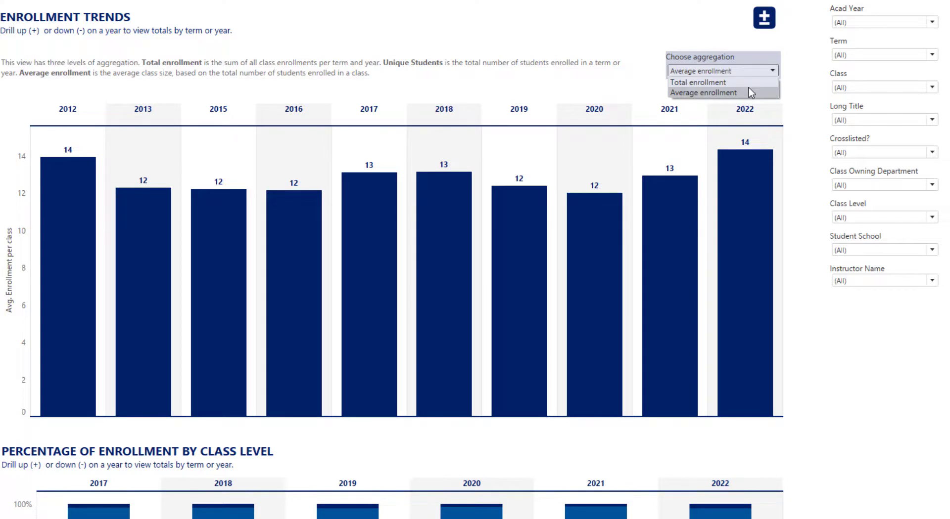
{"action": "left_click", "coordinate": [749, 84]}
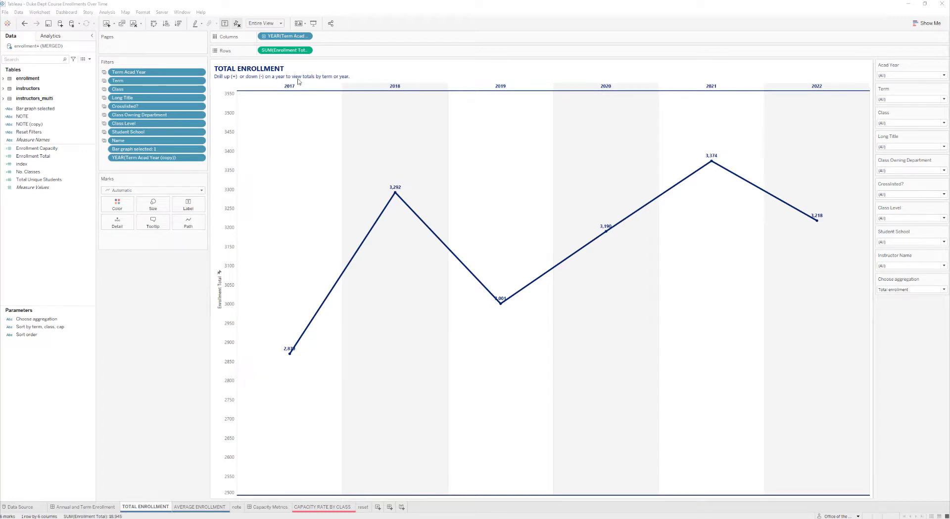
On the AVERAGE ENROLLMENT sheet, toggle Choose aggregation between Average enrollment and Total enrollment to see how the chart responds.
{"action": "left_click", "coordinate": [185, 504]}
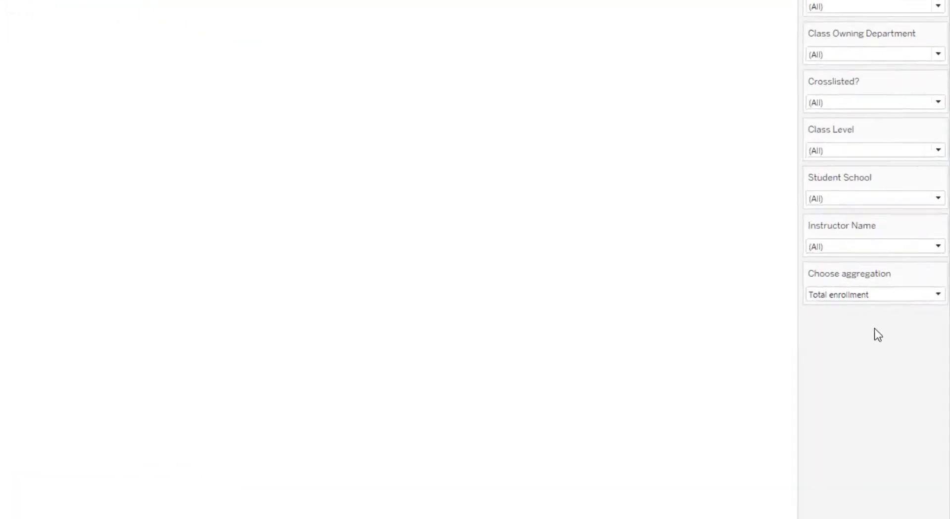
{"action": "left_click", "coordinate": [935, 297]}
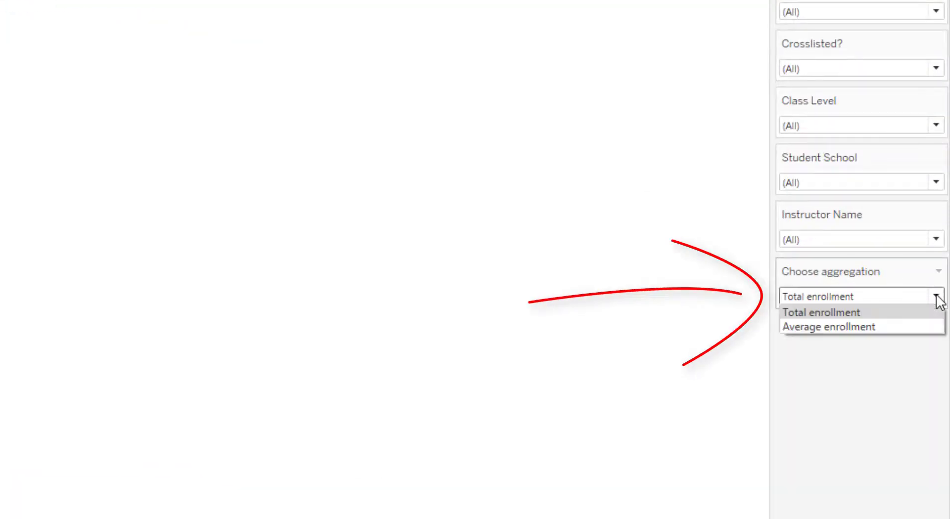
{"action": "left_click", "coordinate": [869, 326]}
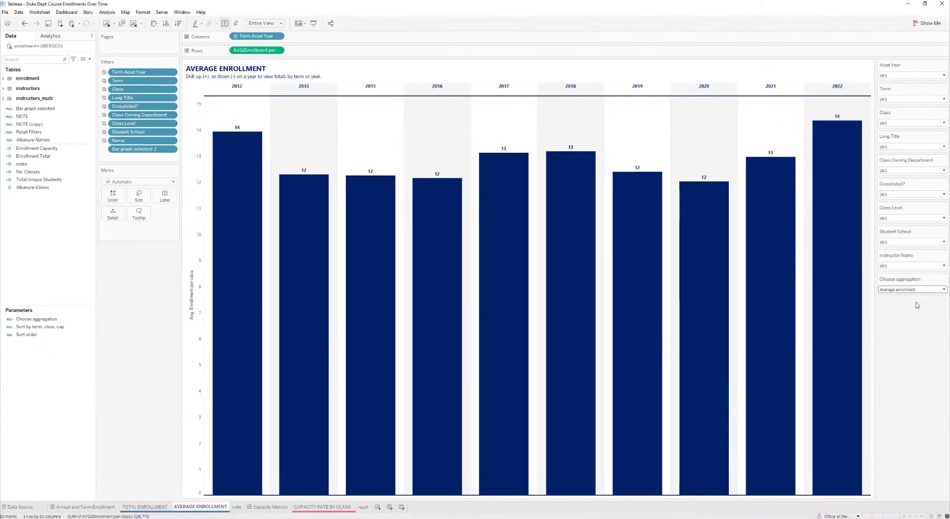
{"action": "mouse_move", "coordinate": [244, 234]}
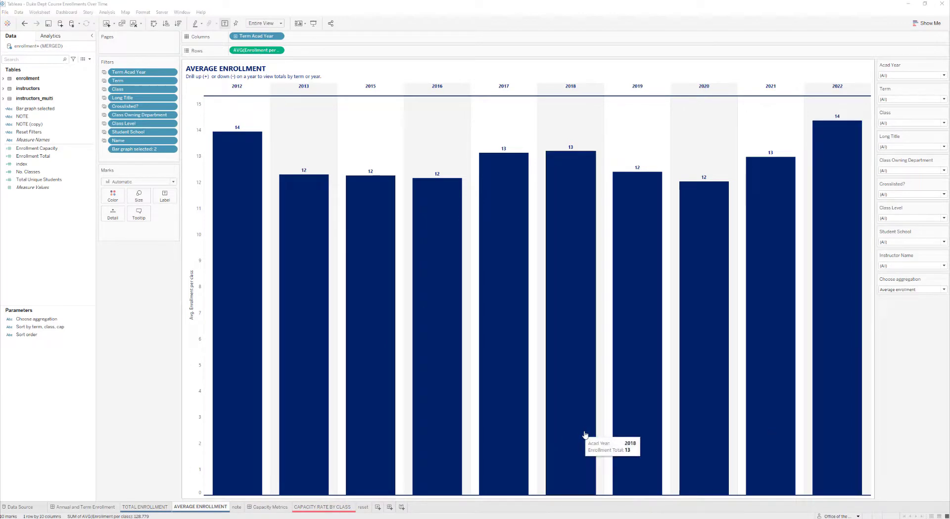
{"action": "left_click", "coordinate": [910, 290]}
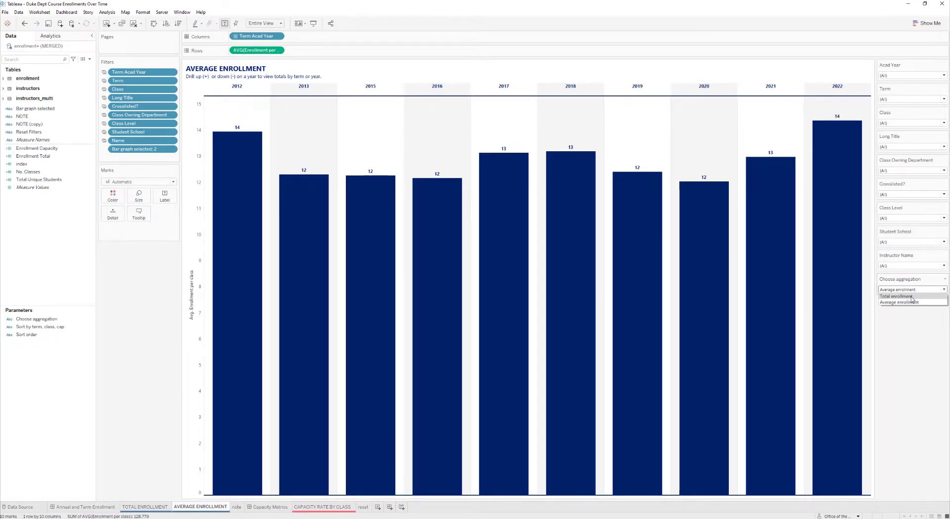
{"action": "left_click", "coordinate": [912, 297]}
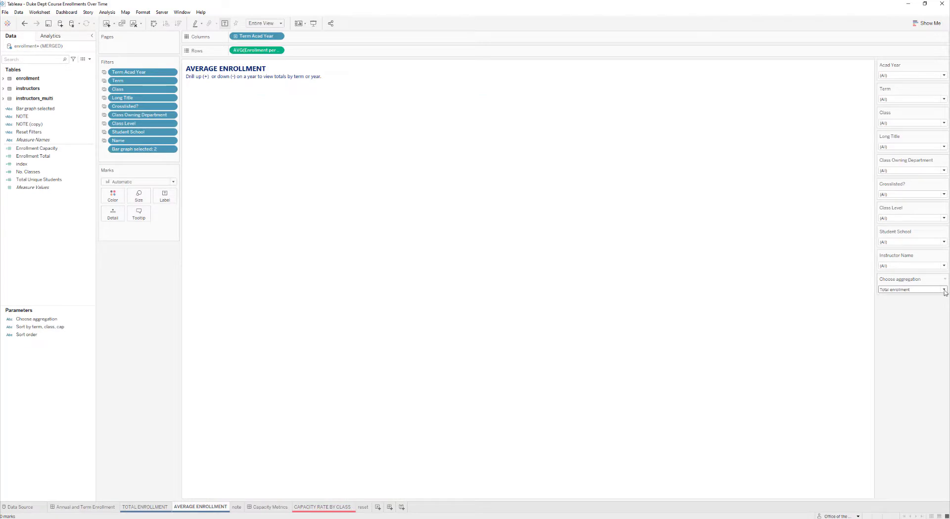
{"action": "left_click", "coordinate": [931, 302]}
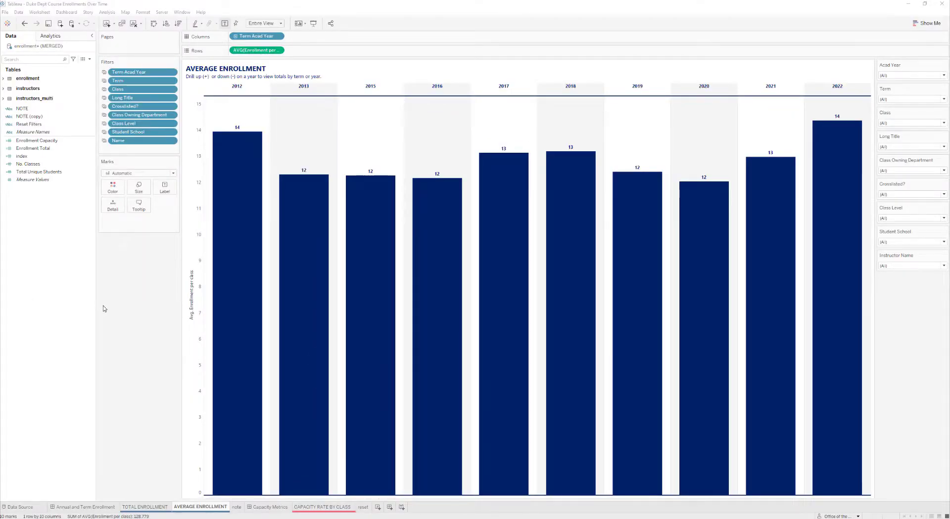
Compare the TOTAL ENROLLMENT and AVERAGE ENROLLMENT sheets, ending on TOTAL ENROLLMENT.
{"action": "left_click", "coordinate": [158, 508]}
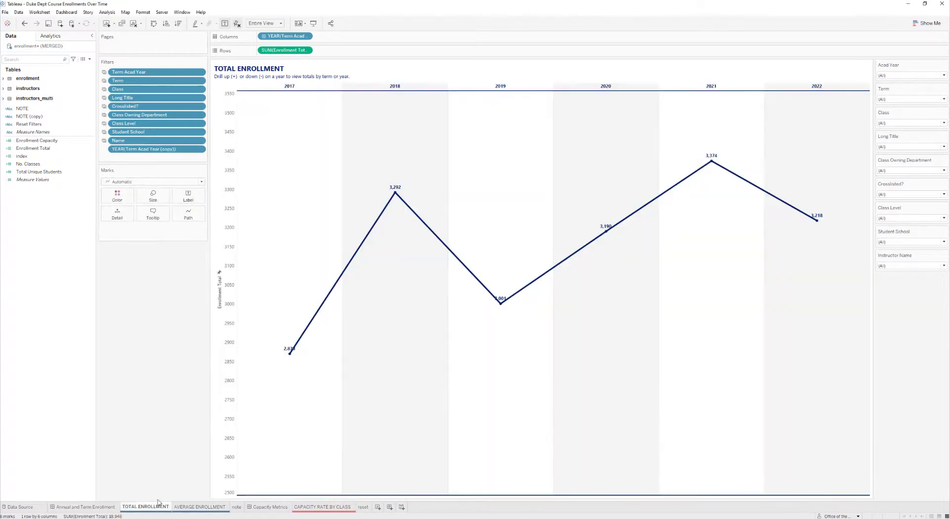
{"action": "left_click", "coordinate": [190, 508]}
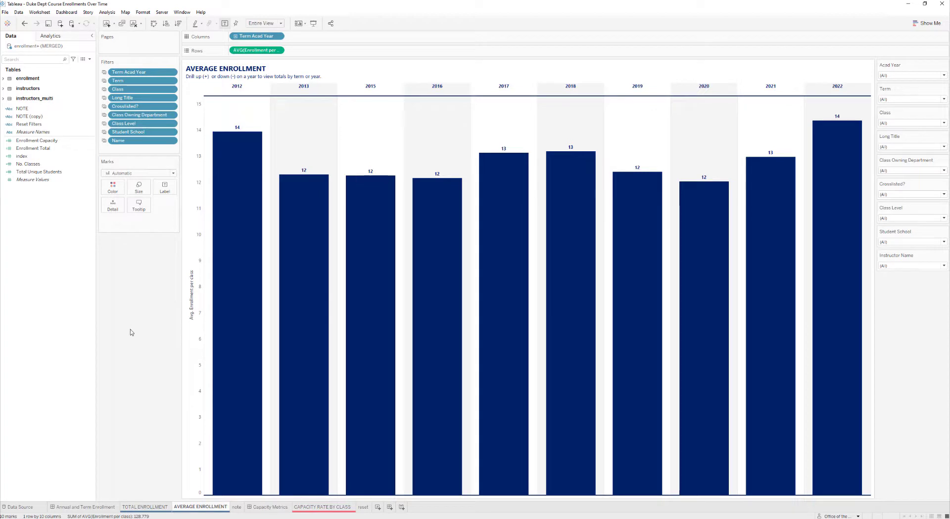
{"action": "left_click", "coordinate": [145, 507]}
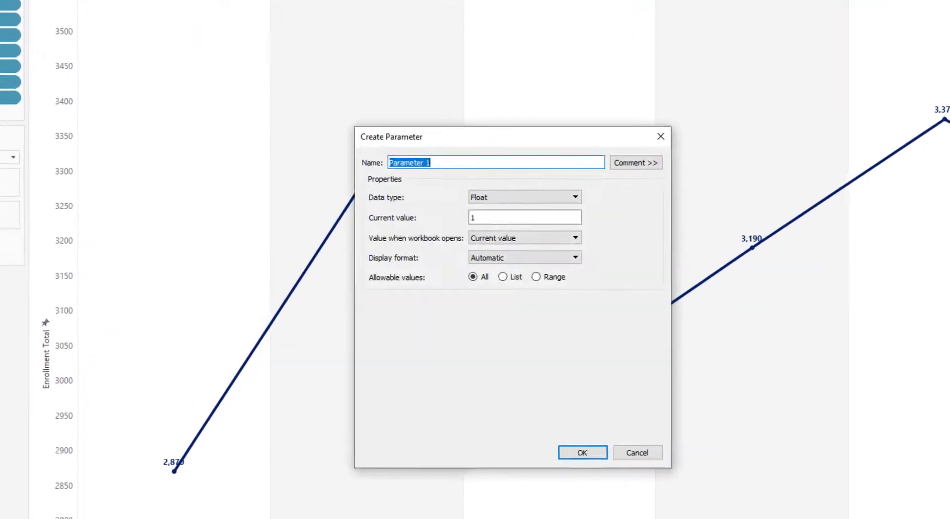
Define a new String parameter named Choose aggregation whose allowable values come from a list.
{"action": "type", "text": "Choose aggregation"}
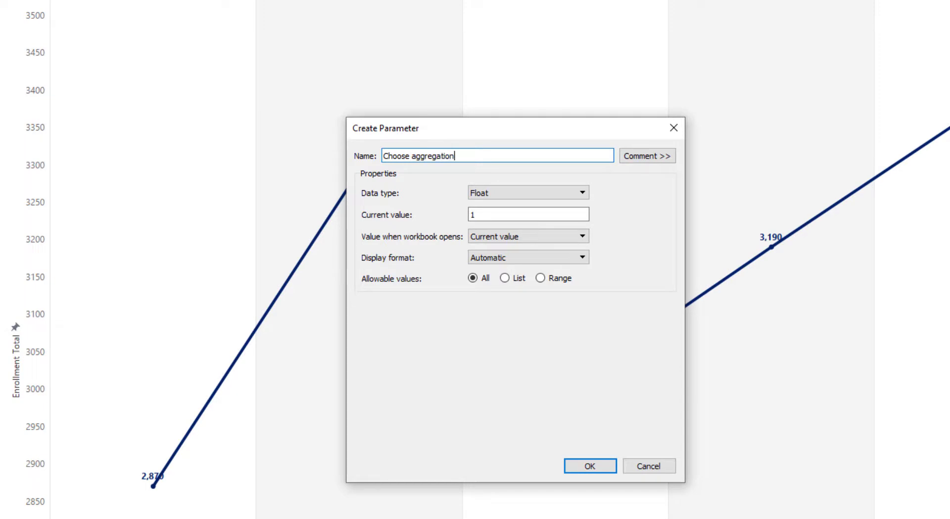
{"action": "left_click", "coordinate": [523, 194]}
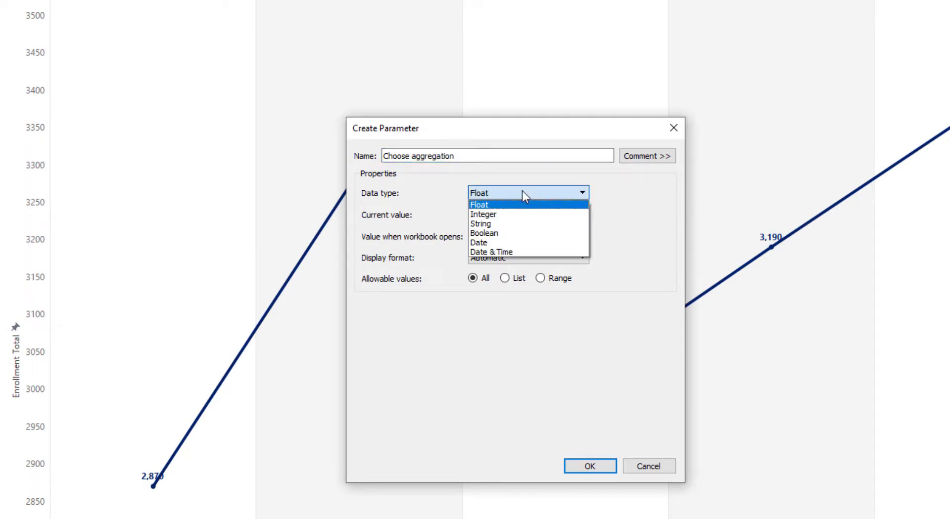
{"action": "left_click", "coordinate": [520, 223]}
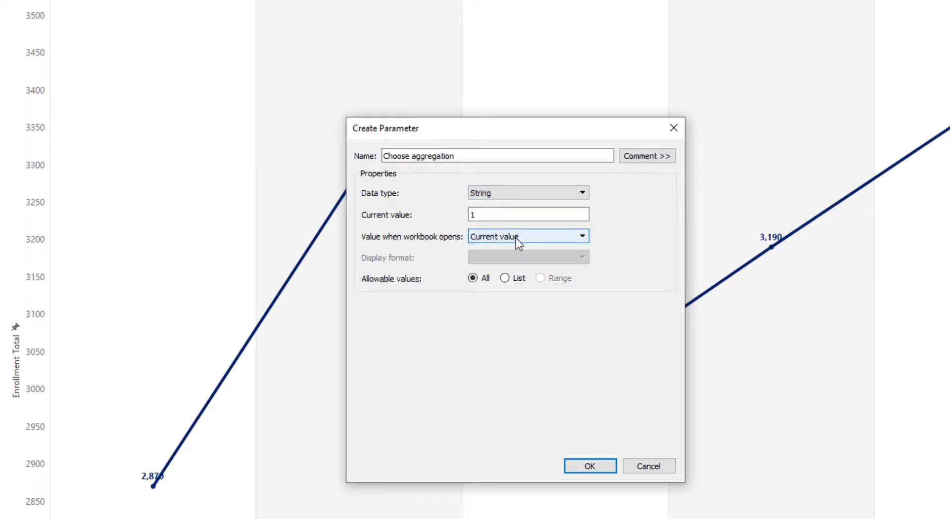
{"action": "left_click", "coordinate": [504, 278]}
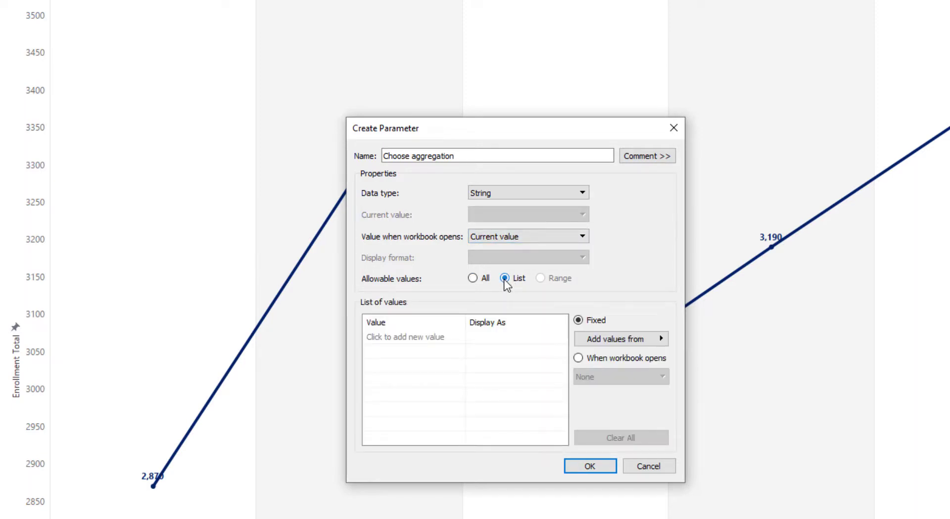
Add the value 1 to the parameter's list, displayed as Total Enrollment.
{"action": "left_click", "coordinate": [445, 338]}
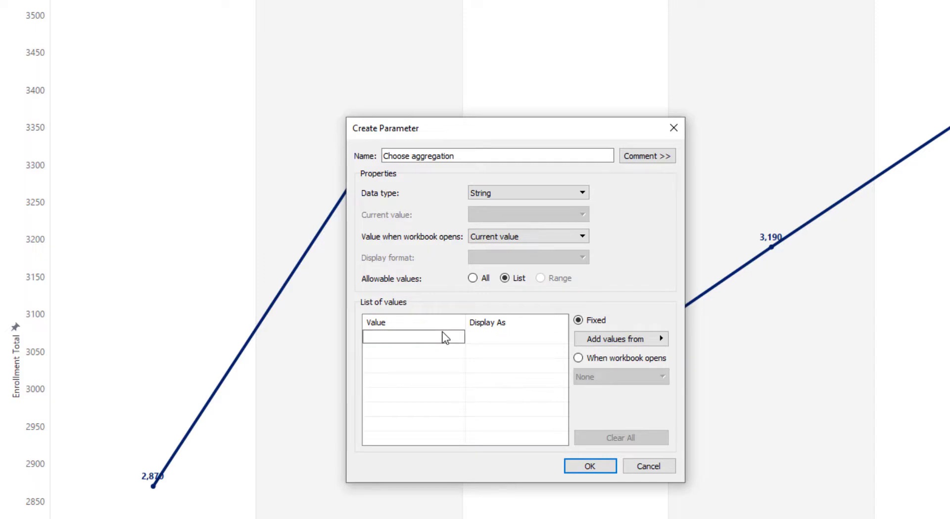
{"action": "type", "text": "1"}
{"action": "key", "text": "Tab"}
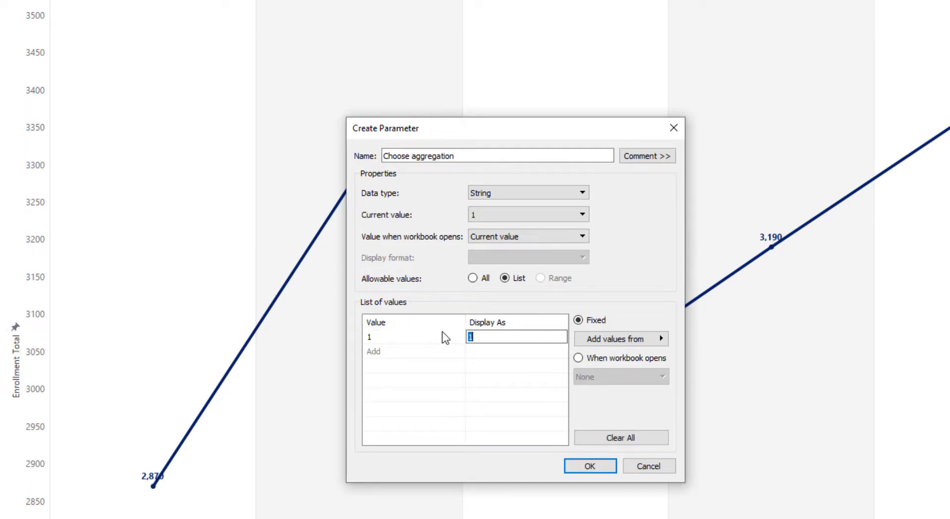
{"action": "type", "text": "Total Enrollment"}
{"action": "key", "text": "Tab"}
{"action": "key", "text": "Tab"}
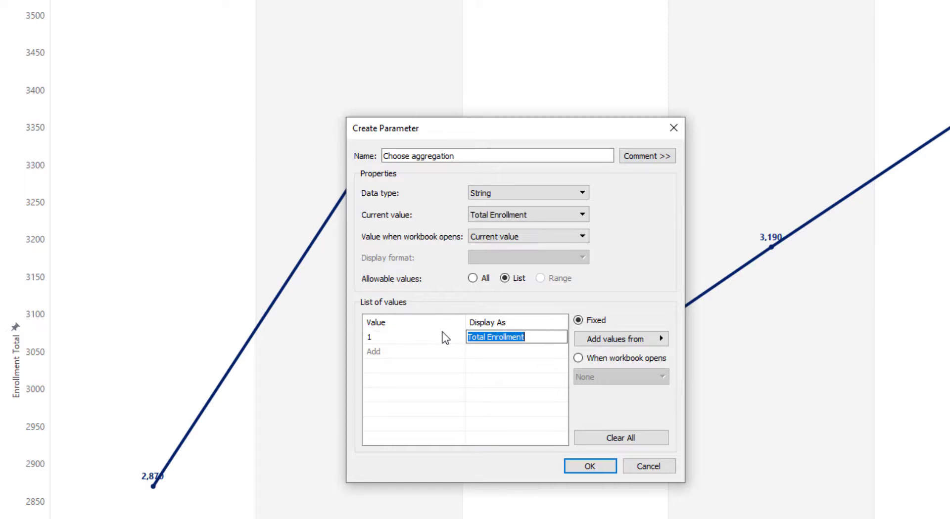
Change the first list entry's value to Total Enrollment.
{"action": "left_click", "coordinate": [444, 339]}
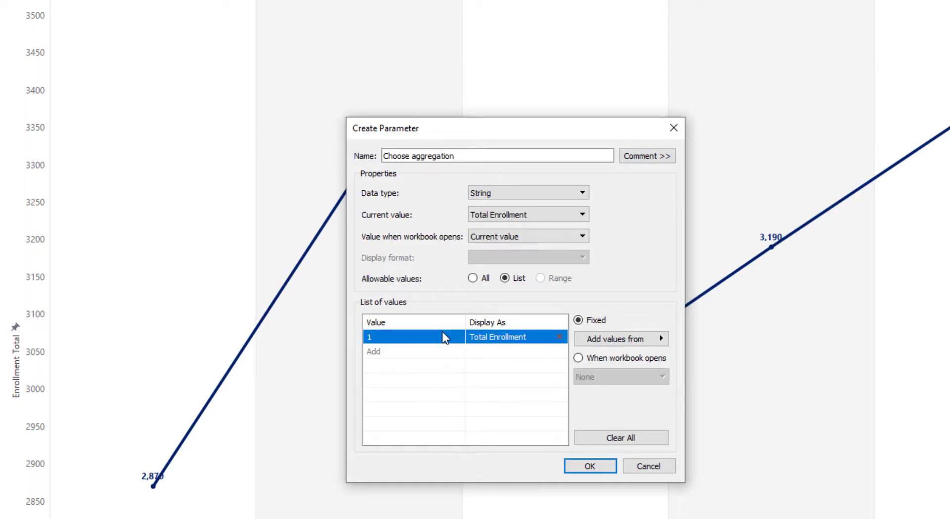
{"action": "left_click", "coordinate": [402, 338]}
{"action": "type", "text": "Total "}
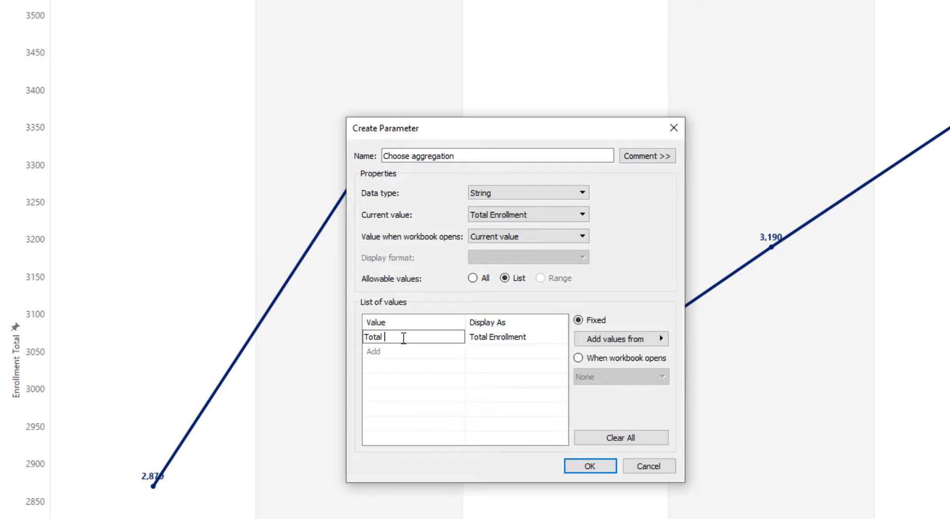
{"action": "type", "text": "Enrollment"}
{"action": "left_click_drag", "start_coordinate": [438, 337], "coordinate": [327, 337]}
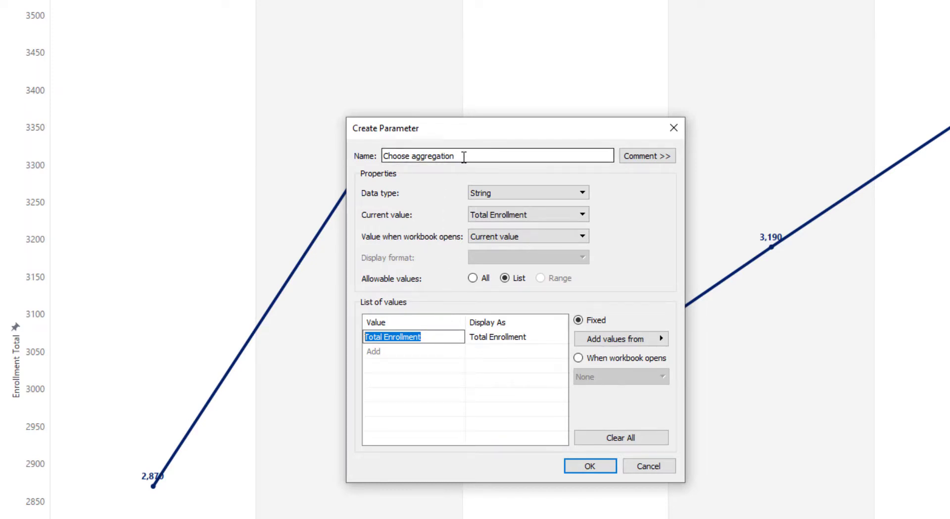
Add Average Enrollment as the second list value and create the parameter.
{"action": "left_click", "coordinate": [426, 353]}
{"action": "left_click", "coordinate": [425, 354]}
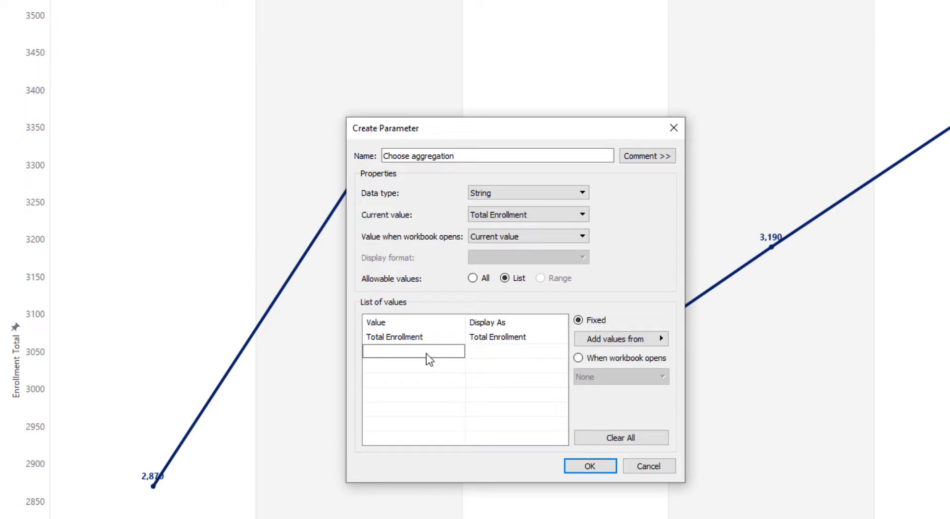
{"action": "type", "text": "Average Enrollment"}
{"action": "key", "text": "Tab"}
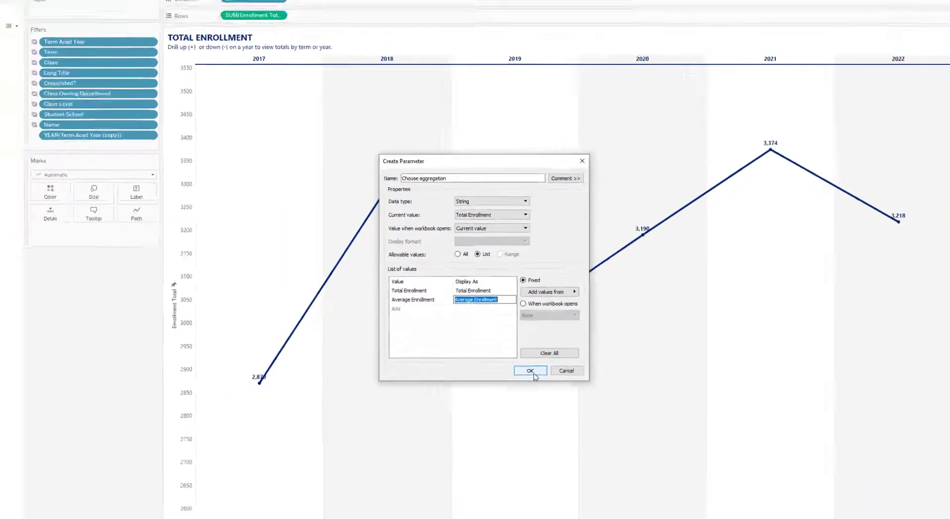
{"action": "left_click", "coordinate": [532, 373]}
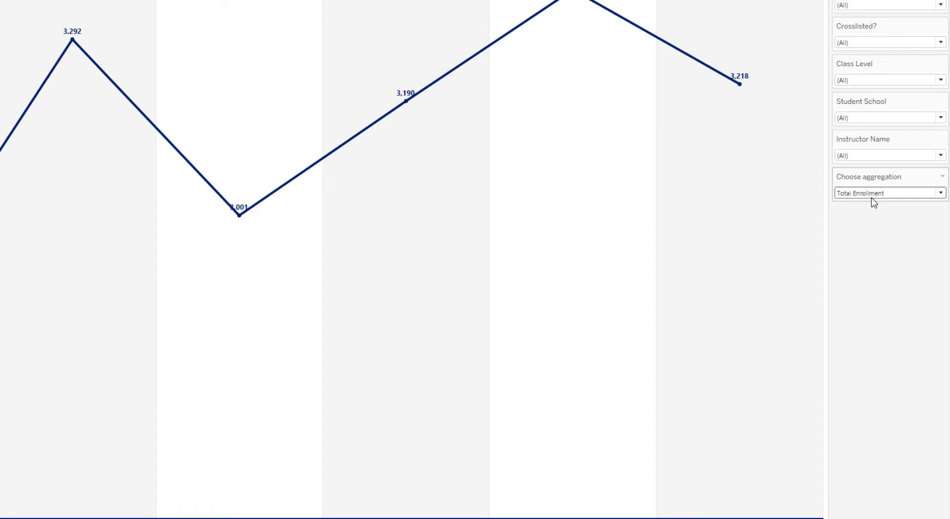
Test Choose aggregation with Average Enrollment and back to Total Enrollment, and check the AVERAGE ENROLLMENT sheet before returning to TOTAL ENROLLMENT.
{"action": "left_click", "coordinate": [941, 193]}
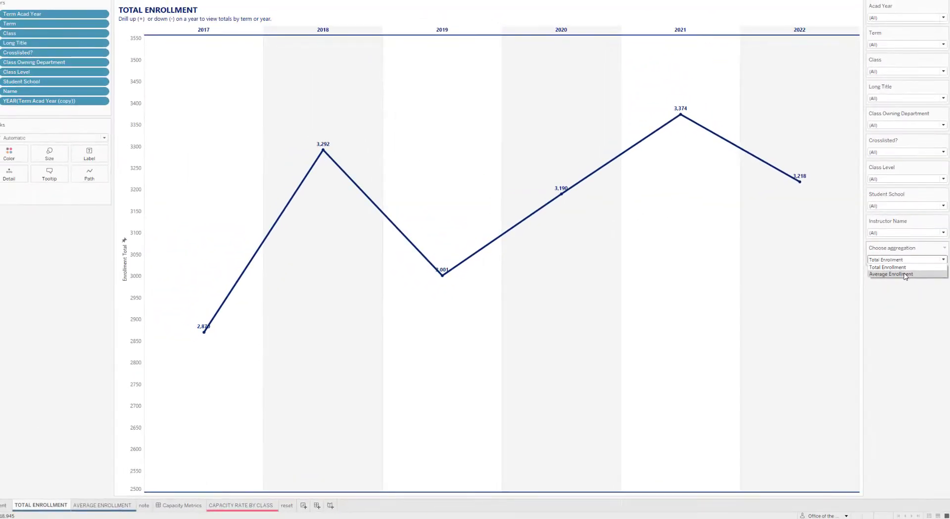
{"action": "left_click", "coordinate": [905, 276]}
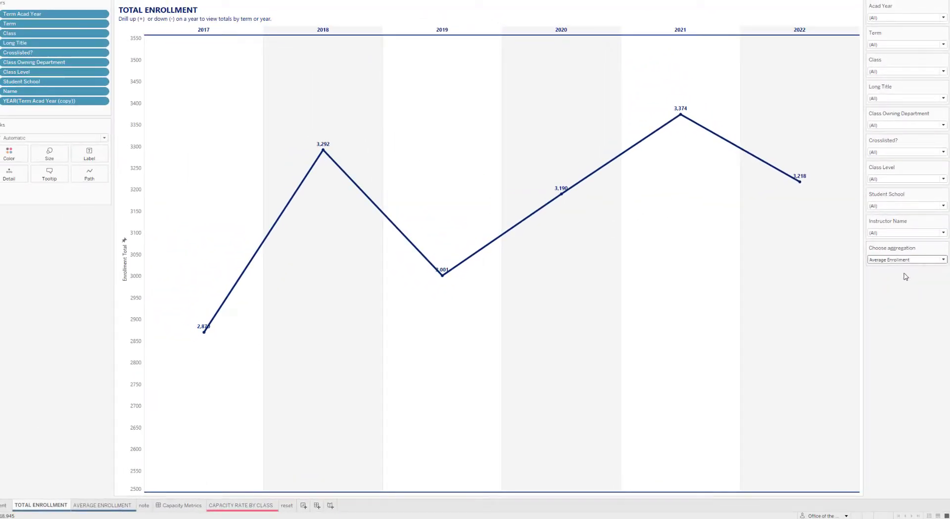
{"action": "left_click", "coordinate": [913, 260]}
{"action": "left_click", "coordinate": [906, 268]}
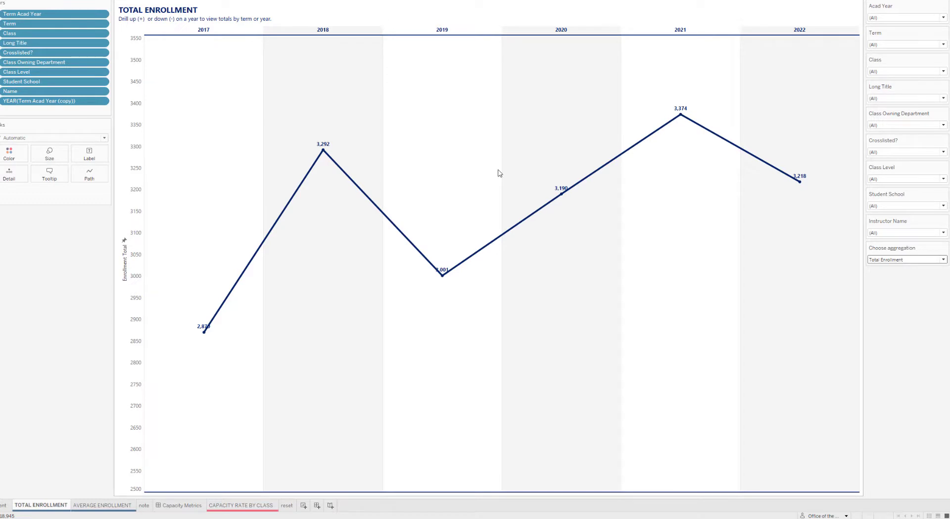
{"action": "left_click", "coordinate": [114, 508]}
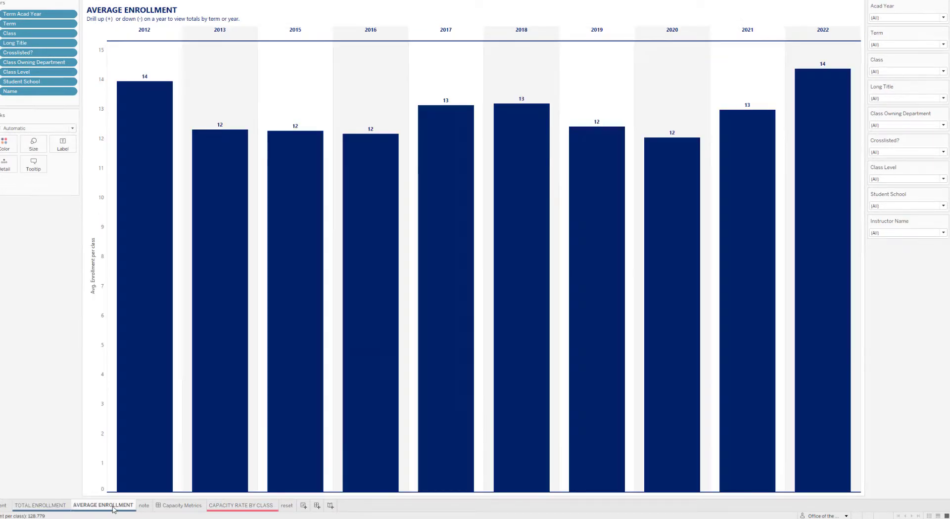
{"action": "left_click", "coordinate": [60, 507]}
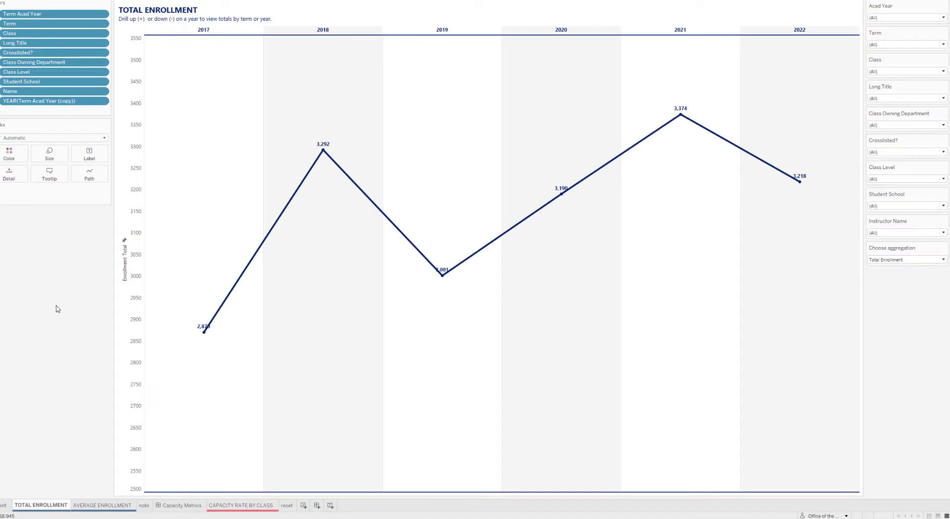
Create a calculated field named Choose bar graph that returns the Choose aggregation parameter.
{"action": "mouse_move", "coordinate": [267, 242]}
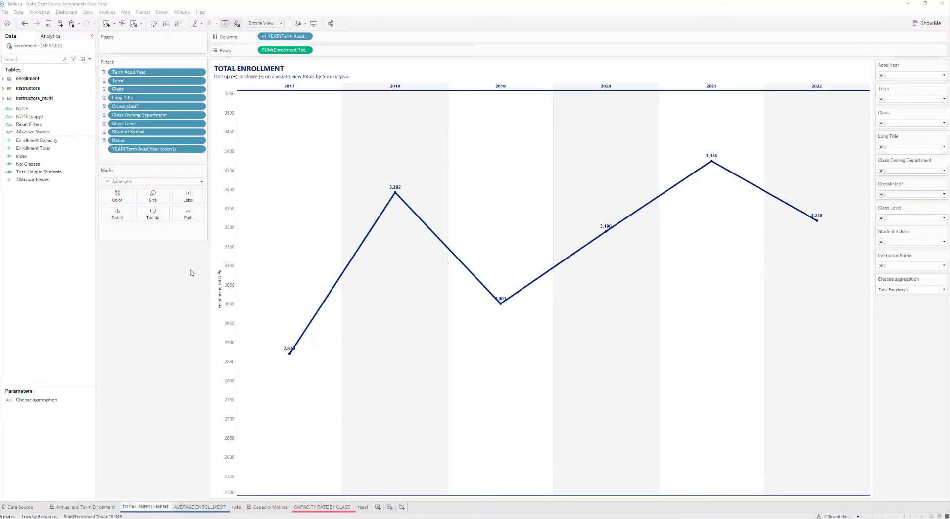
{"action": "left_click", "coordinate": [90, 60]}
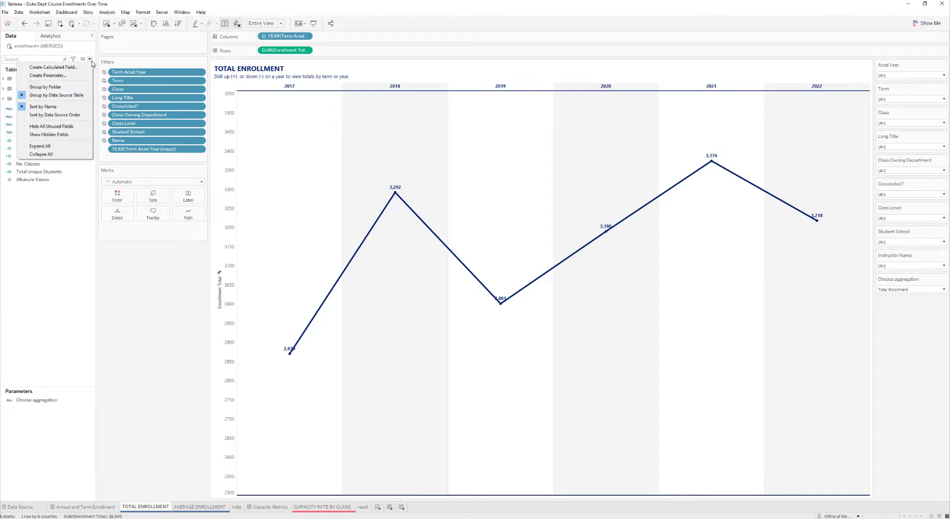
{"action": "left_click", "coordinate": [53, 67]}
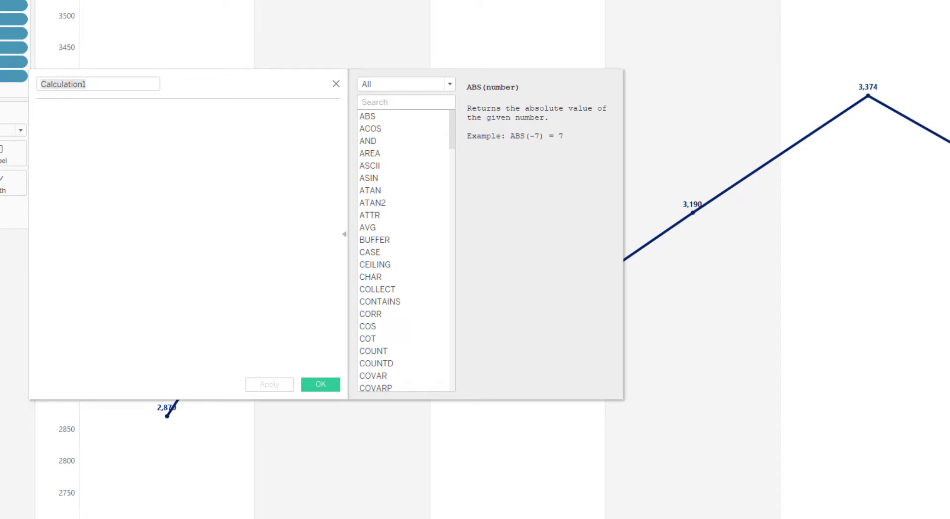
{"action": "left_click", "coordinate": [153, 84]}
{"action": "type", "text": "Choose bar graph"}
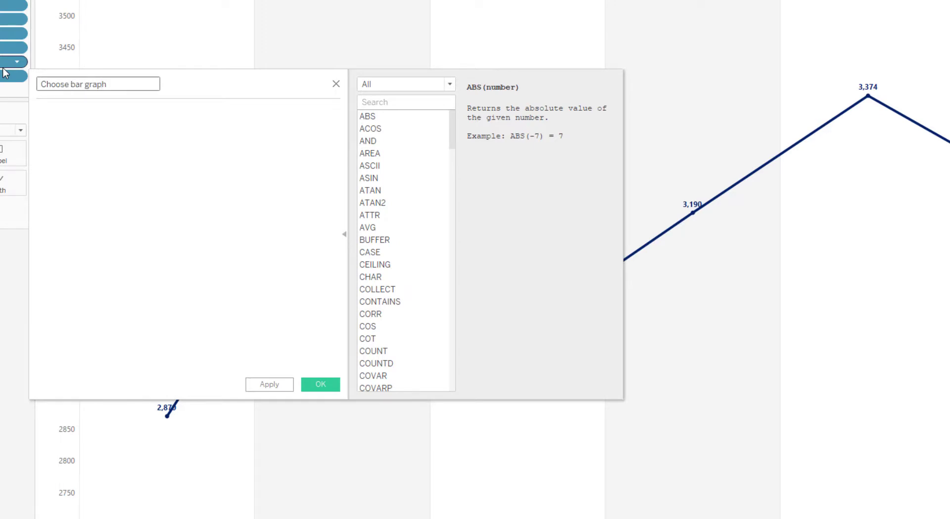
{"action": "left_click", "coordinate": [125, 130]}
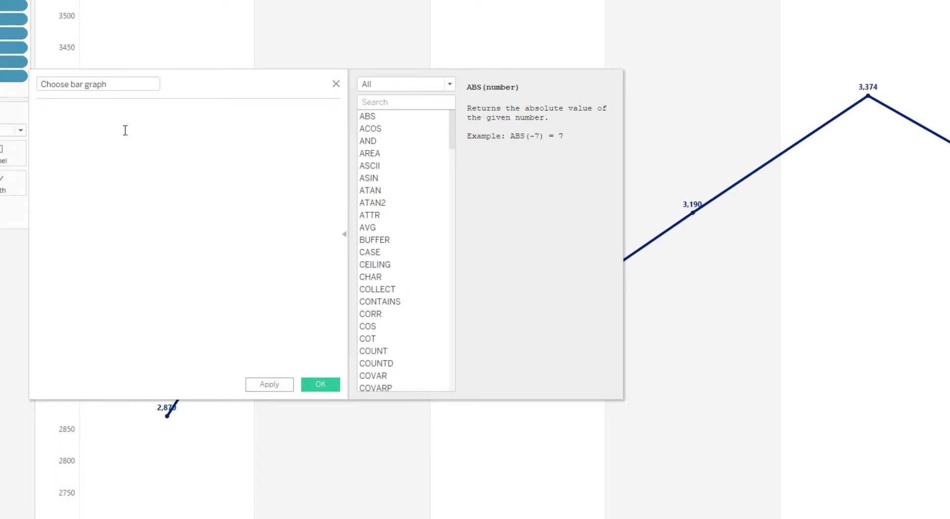
{"action": "type", "text": "choos"}
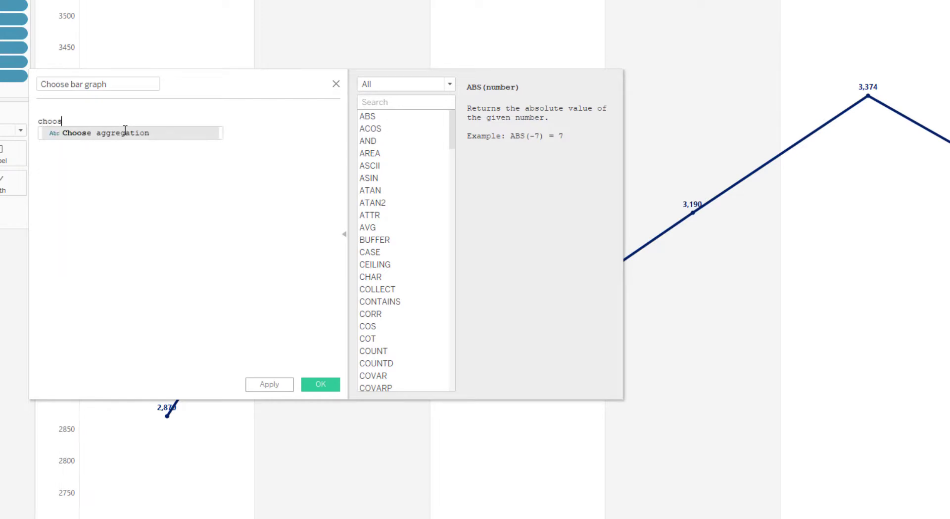
{"action": "key", "text": "Return"}
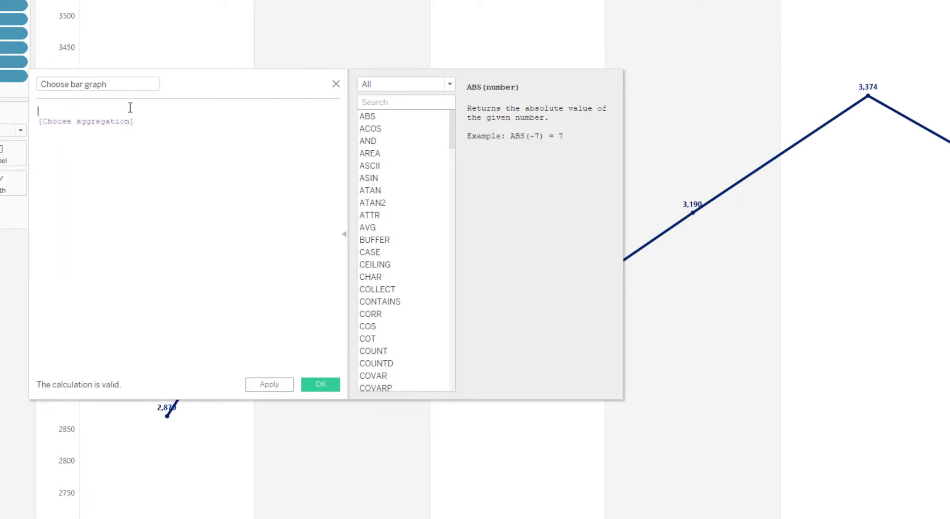
Add the comment "// Used with the parameter to select between worksheets" above the formula and save the calculated field.
{"action": "type", "text": "//"}
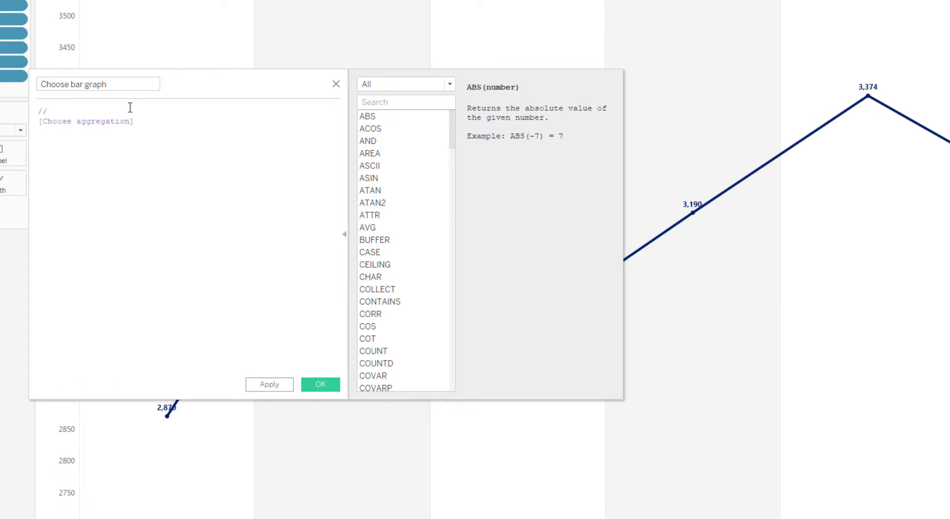
{"action": "key", "text": "Return"}
{"action": "left_click", "coordinate": [107, 112]}
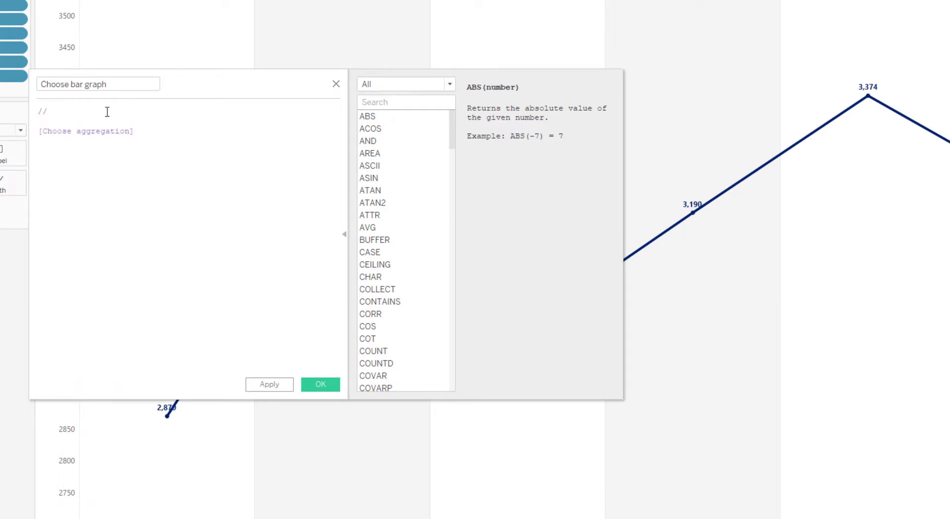
{"action": "type", "text": "Used with the parameter to select"}
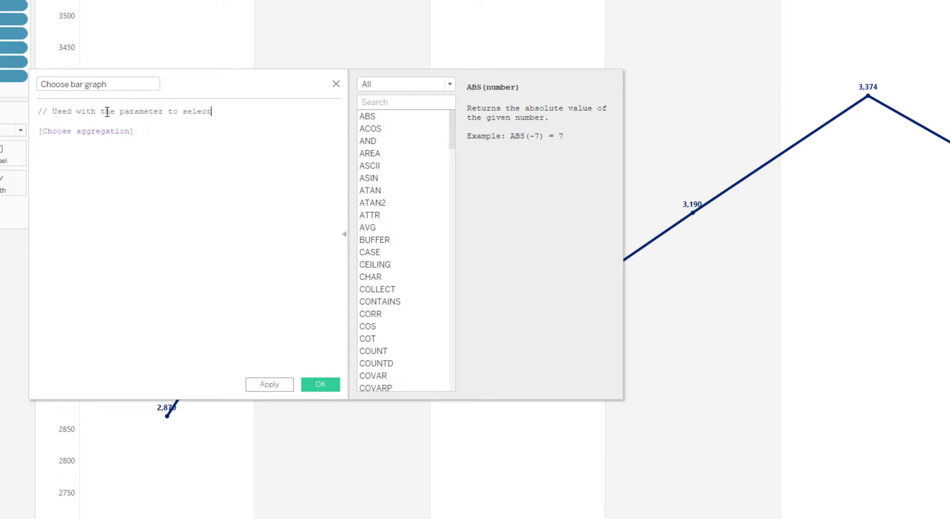
{"action": "type", "text": " between work"}
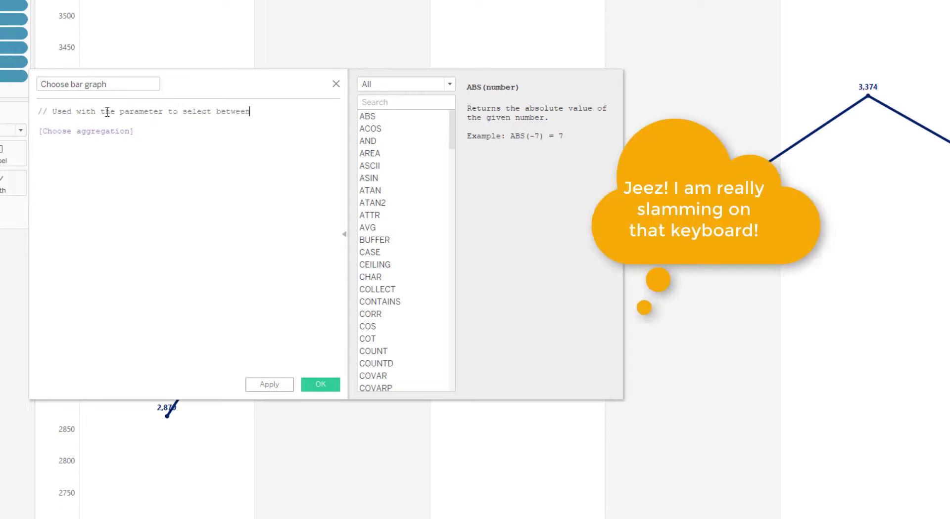
{"action": "type", "text": "sheets"}
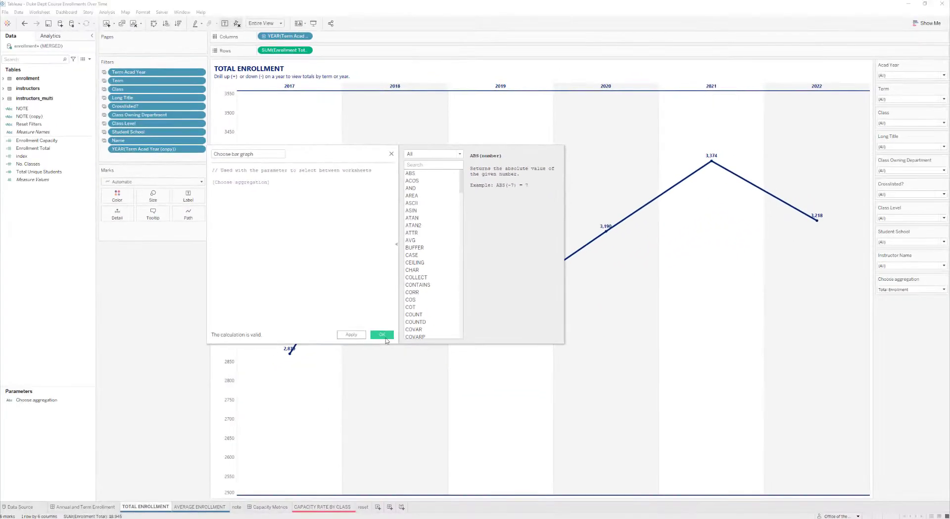
{"action": "left_click", "coordinate": [384, 336]}
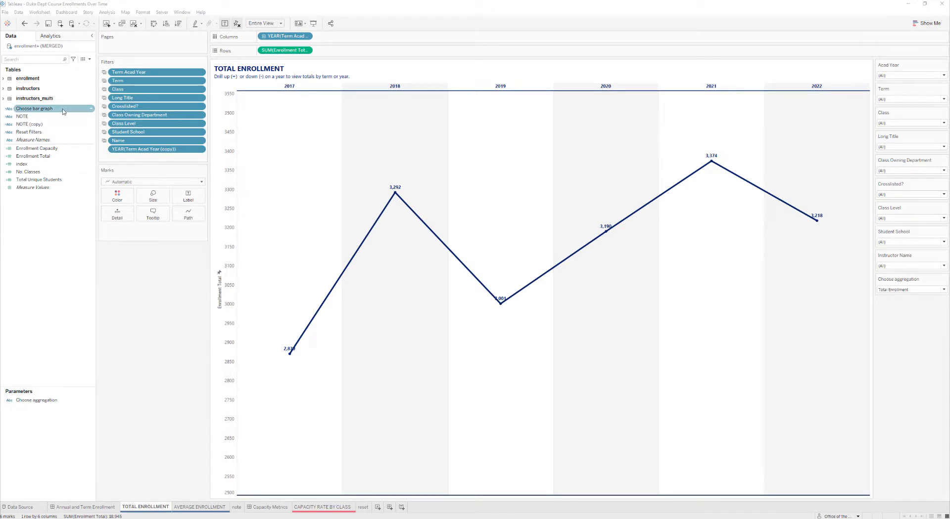
Filter the TOTAL ENROLLMENT sheet by Choose bar graph, selecting the value Total Enrollment.
{"action": "left_click_drag", "start_coordinate": [63, 110], "coordinate": [153, 157]}
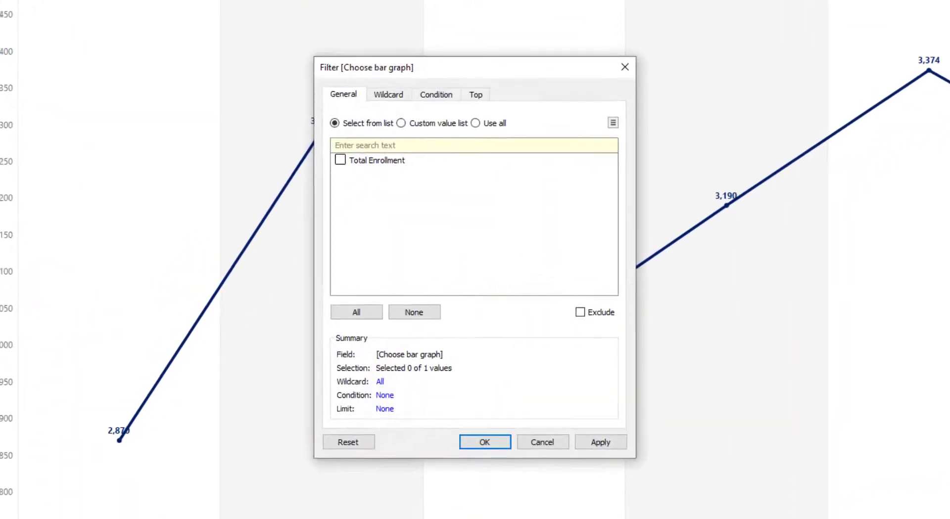
{"action": "left_click_drag", "start_coordinate": [419, 70], "coordinate": [369, 107]}
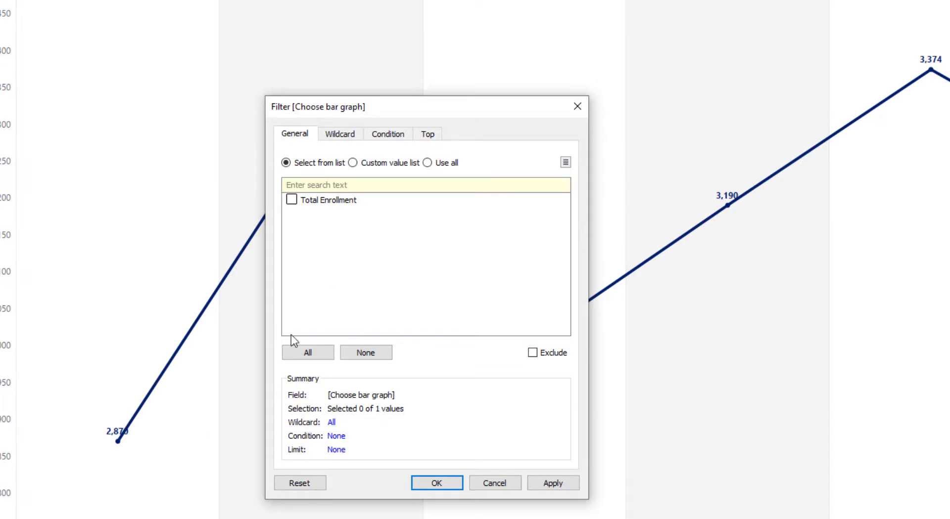
{"action": "left_click", "coordinate": [292, 203]}
{"action": "left_click", "coordinate": [437, 483]}
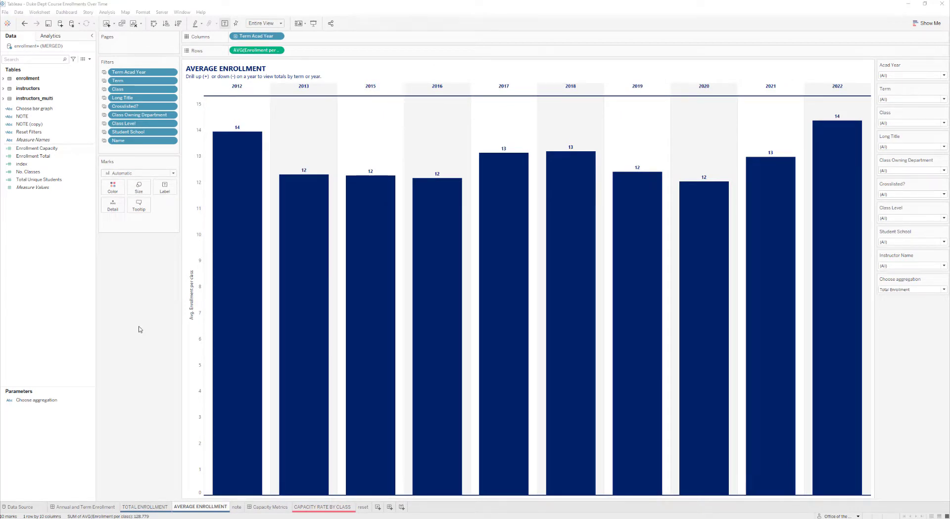
On the AVERAGE ENROLLMENT sheet, set Choose aggregation to Average Enrollment and filter by Choose bar graph with the value Average Enrollment.
{"action": "left_click", "coordinate": [72, 402]}
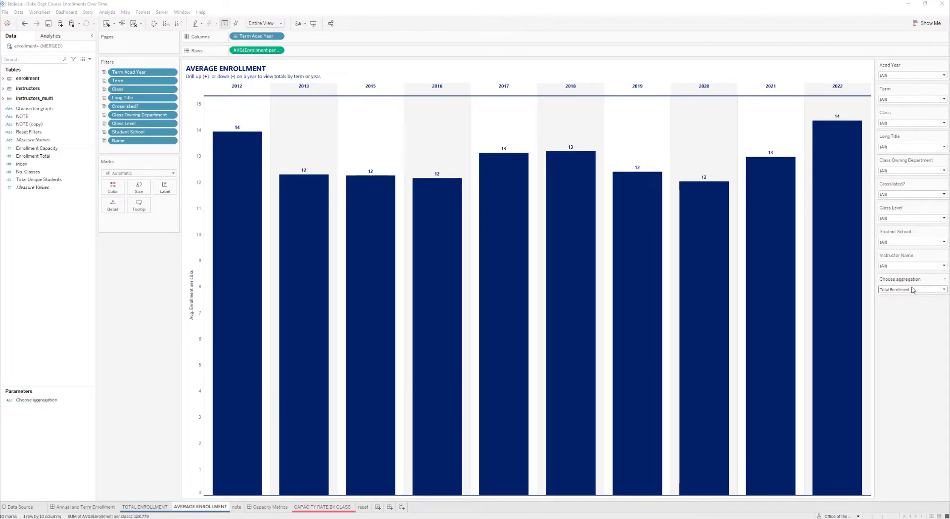
{"action": "left_click", "coordinate": [944, 290]}
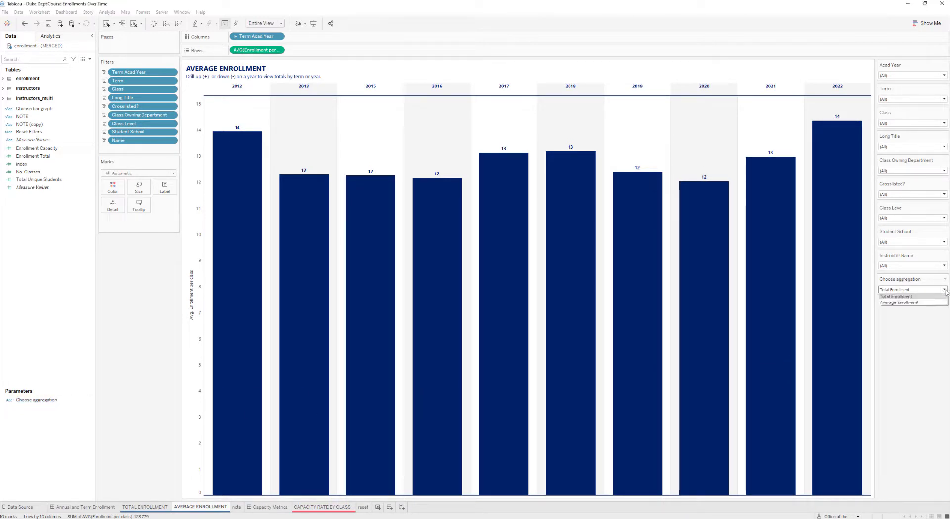
{"action": "left_click", "coordinate": [908, 302]}
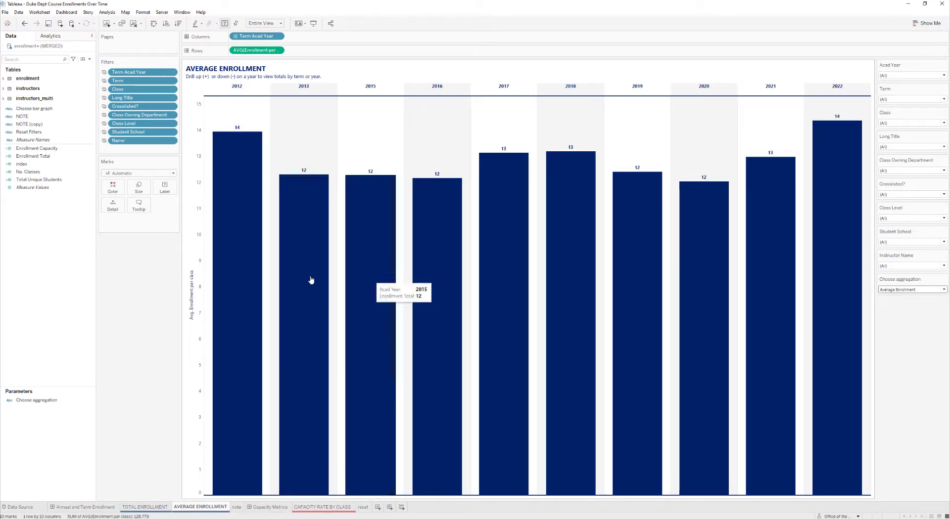
{"action": "left_click_drag", "start_coordinate": [37, 110], "coordinate": [152, 143]}
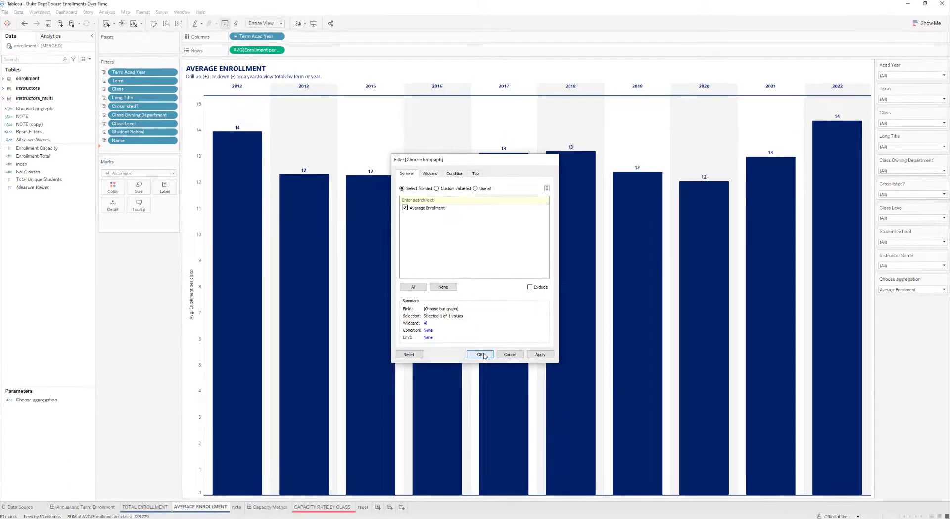
{"action": "left_click", "coordinate": [480, 355]}
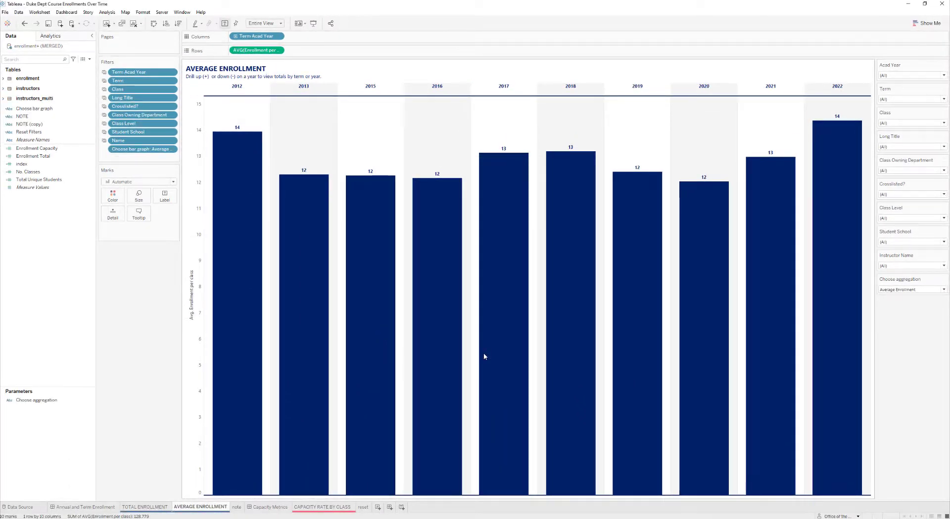
Test the filters by choosing Total Enrollment on the TOTAL ENROLLMENT sheet and Average Enrollment on the AVERAGE ENROLLMENT sheet.
{"action": "left_click", "coordinate": [145, 507]}
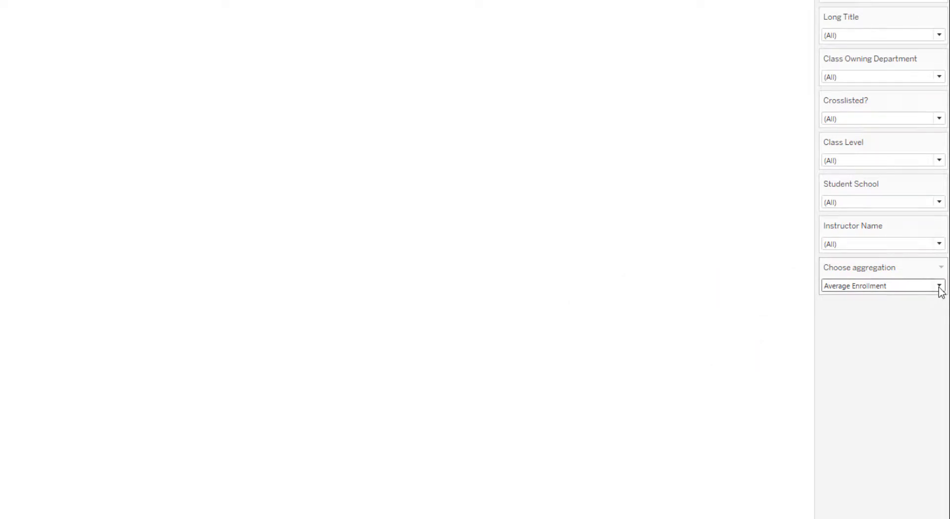
{"action": "left_click", "coordinate": [939, 287]}
{"action": "left_click", "coordinate": [888, 308]}
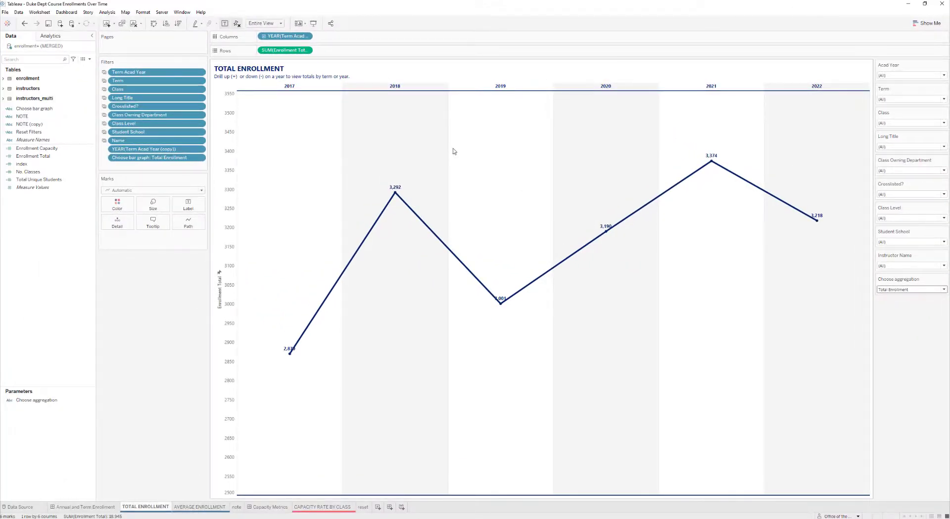
{"action": "left_click", "coordinate": [200, 508]}
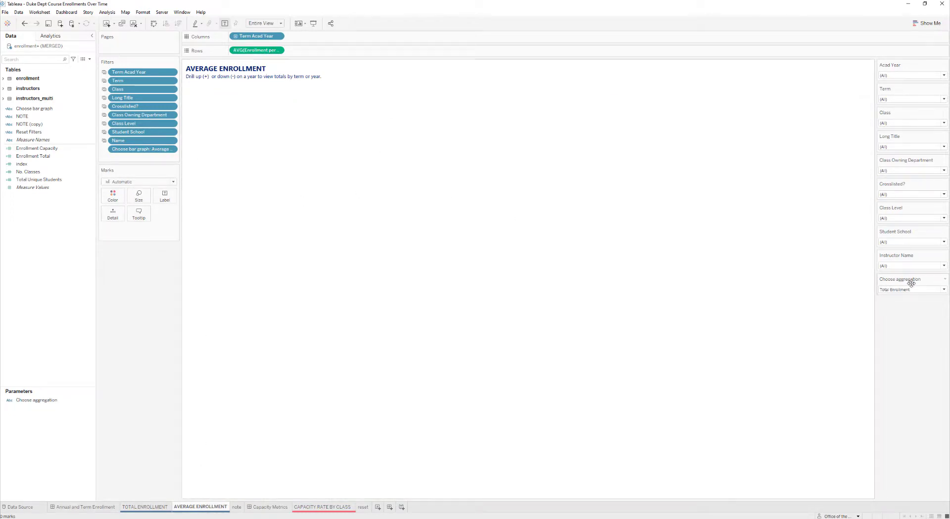
{"action": "left_click", "coordinate": [943, 290]}
{"action": "left_click", "coordinate": [911, 307]}
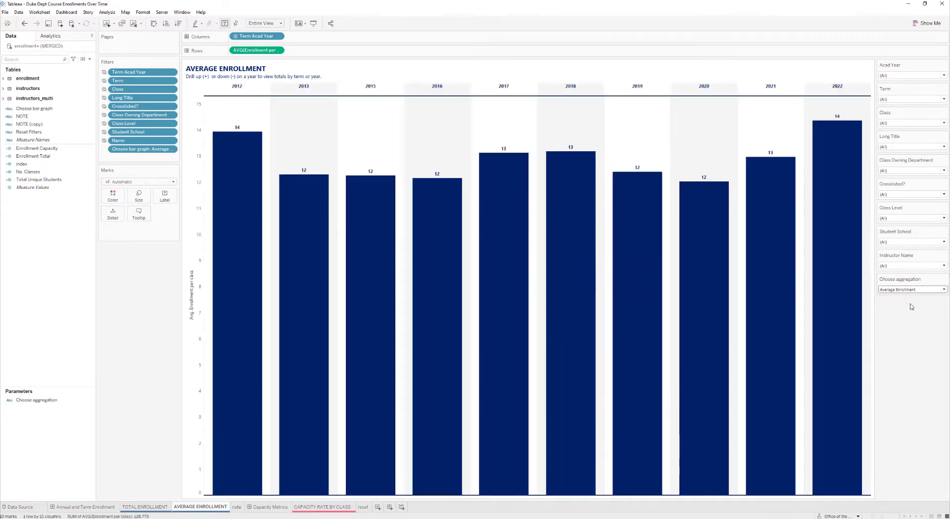
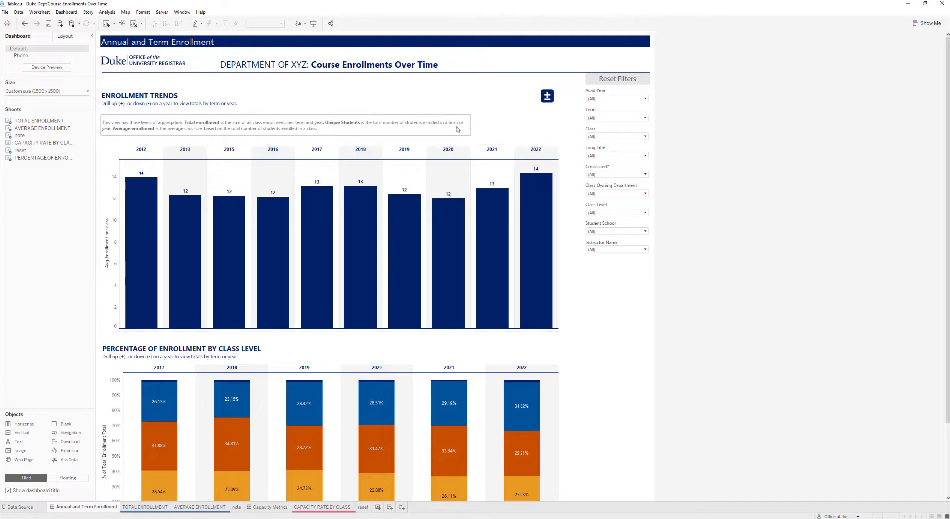
Add the average enrollment chart's Choose aggregation parameter control to the Annual and Term Enrollment dashboard.
{"action": "mouse_move", "coordinate": [487, 156]}
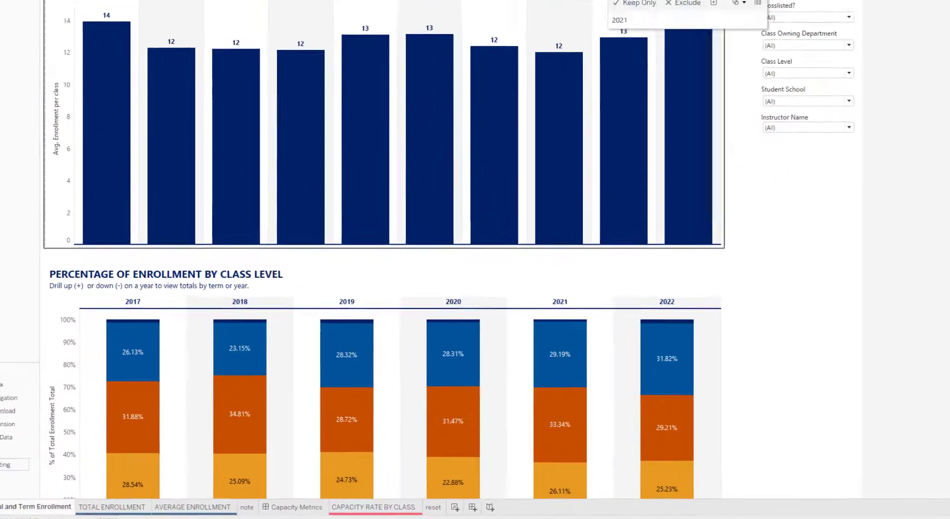
{"action": "left_click", "coordinate": [624, 148]}
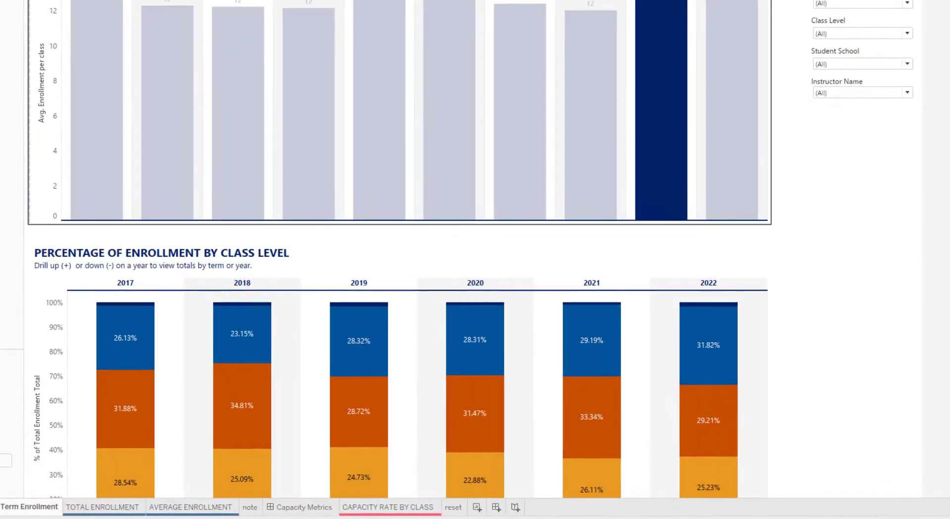
{"action": "left_click", "coordinate": [774, 1]}
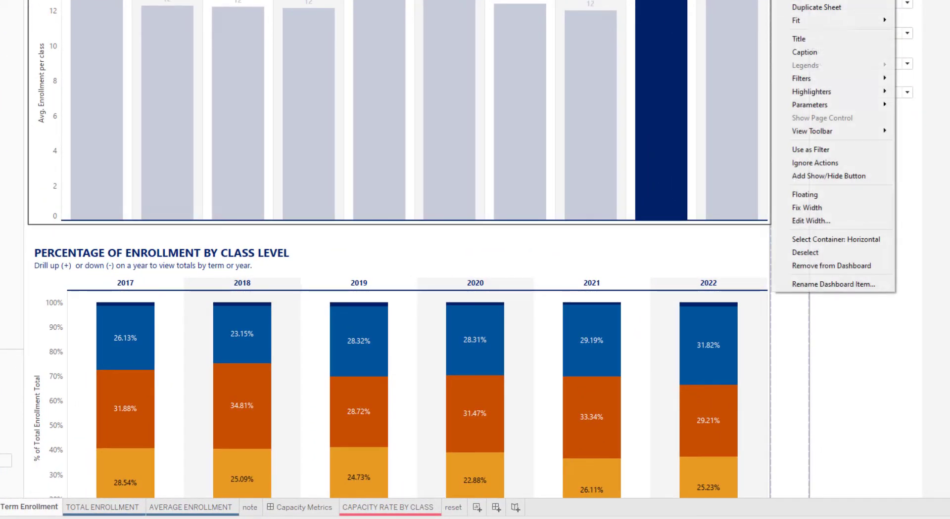
{"action": "mouse_move", "coordinate": [838, 111]}
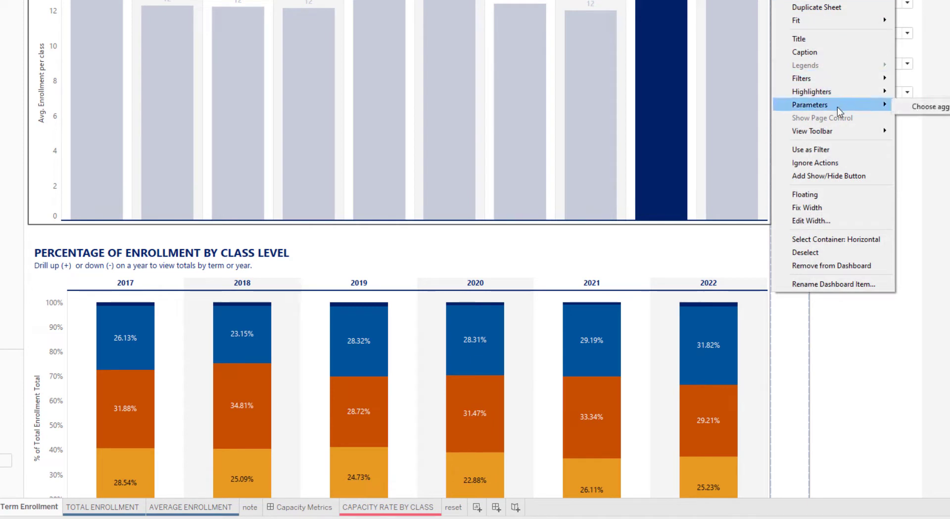
{"action": "left_click", "coordinate": [923, 114]}
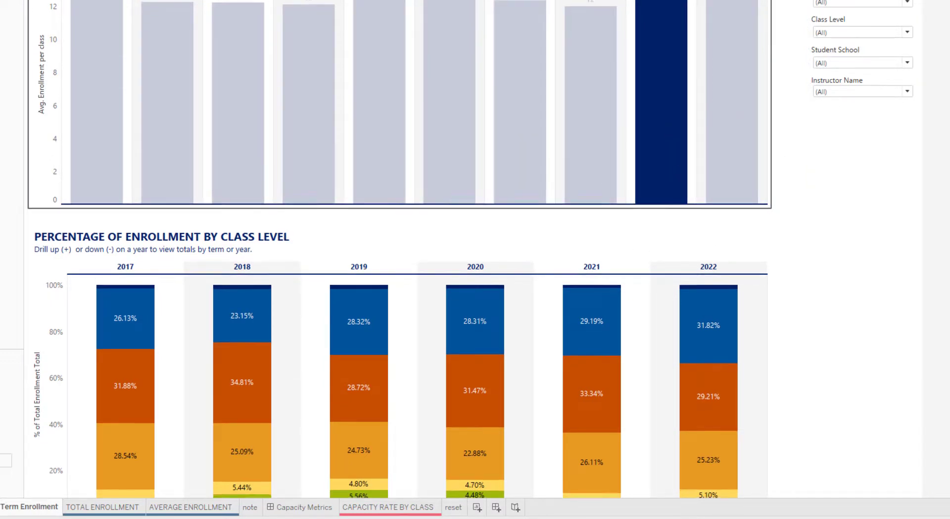
Move the Choose aggregation control from beneath the class level legend to directly below the Instructor Name filter.
{"action": "scroll", "coordinate": [396, 248], "scroll_direction": "down", "scroll_amount": 3}
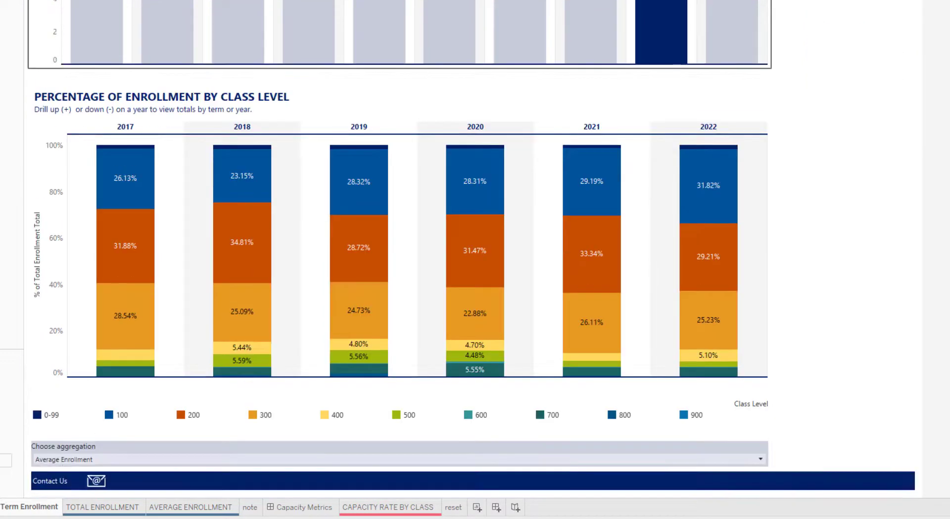
{"action": "left_click", "coordinate": [327, 453]}
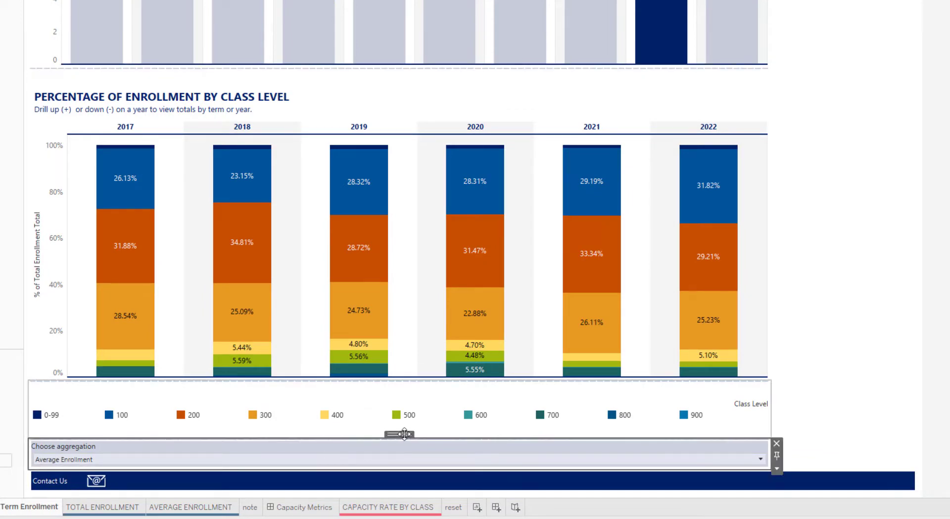
{"action": "left_click_drag", "start_coordinate": [404, 434], "coordinate": [607, 173]}
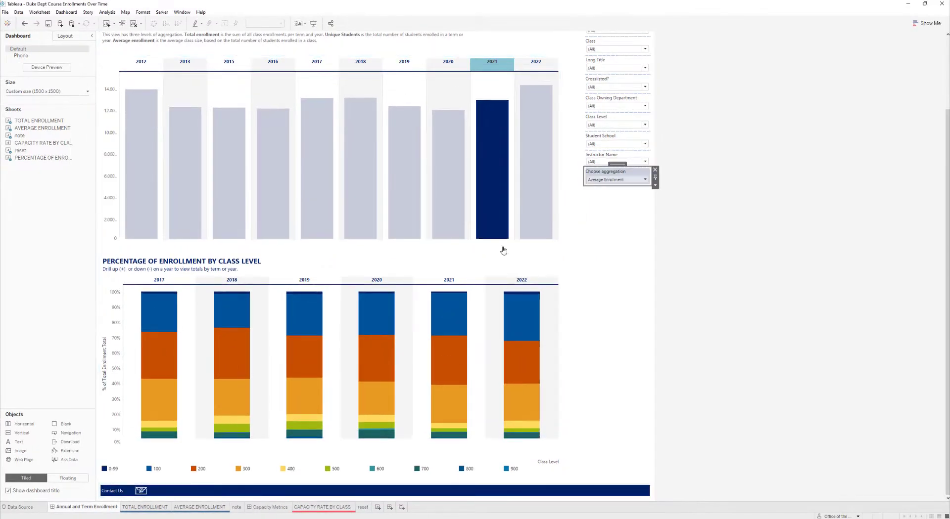
{"action": "scroll", "coordinate": [435, 261], "scroll_direction": "up", "scroll_amount": 3}
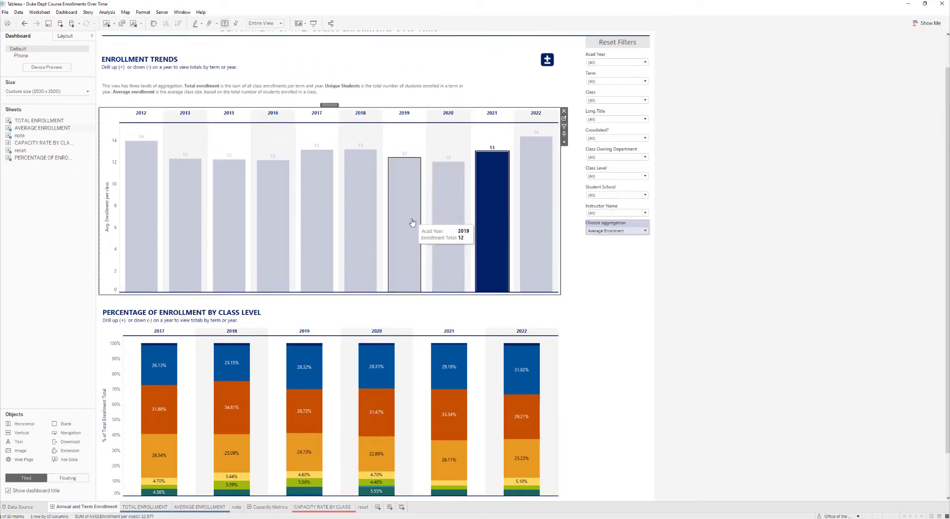
Clear the 2021 bar selection and float the Choose aggregation control between the plus/minus icon and the enrollment trends chart.
{"action": "scroll", "coordinate": [410, 223], "scroll_direction": "up", "scroll_amount": 2}
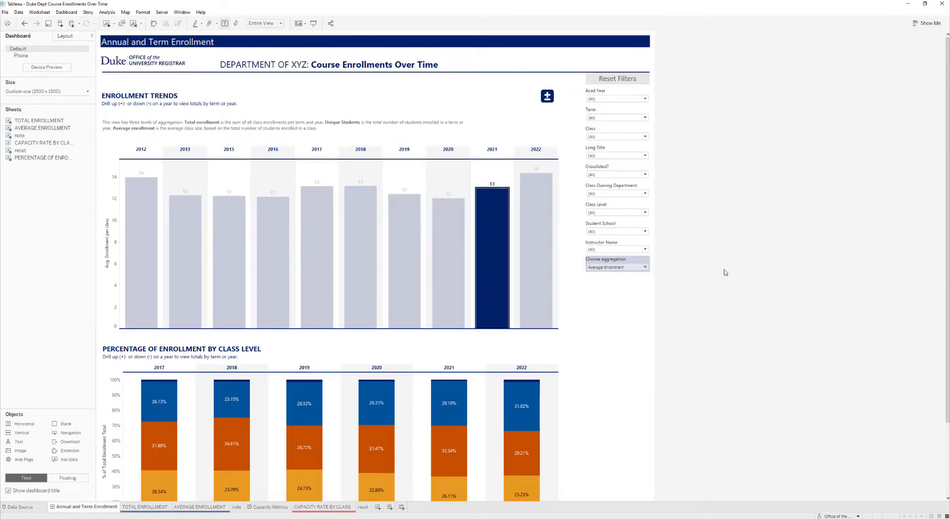
{"action": "left_click", "coordinate": [484, 272]}
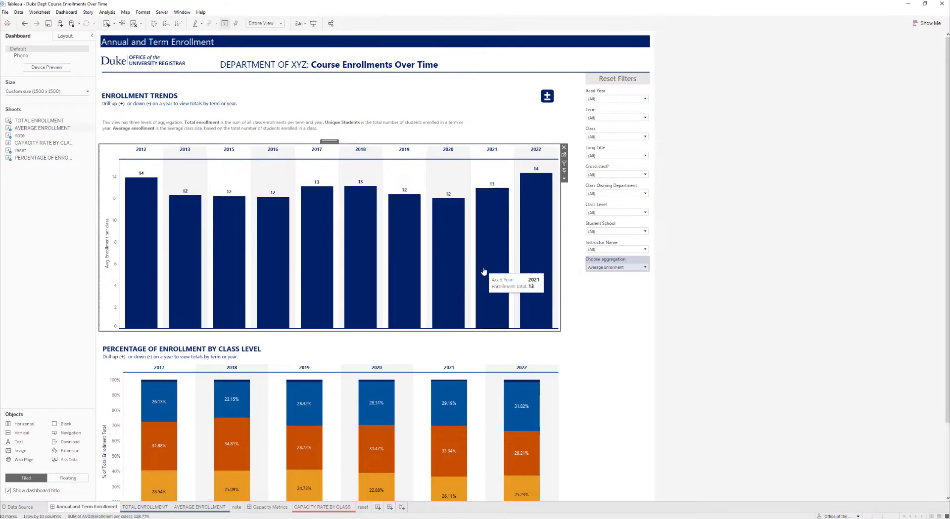
{"action": "left_click", "coordinate": [604, 261]}
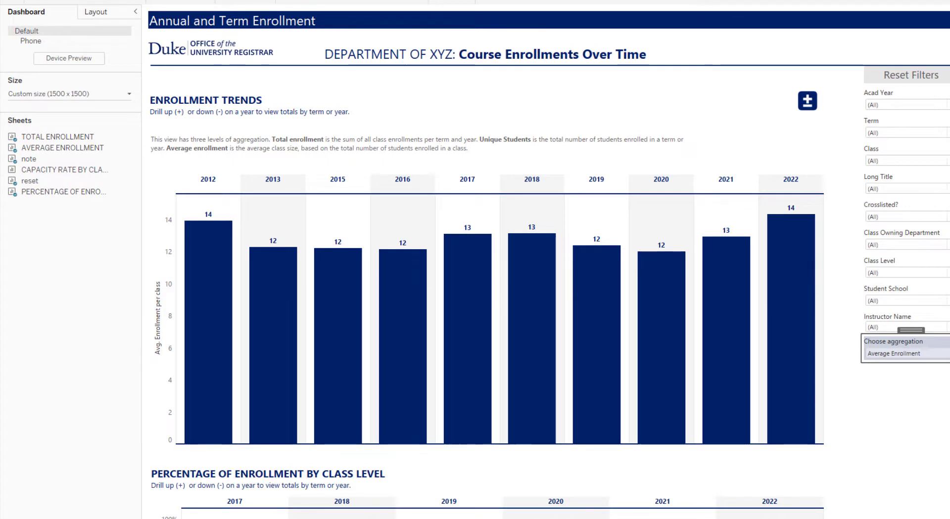
{"action": "left_click_drag", "start_coordinate": [911, 330], "coordinate": [781, 130]}
{"action": "left_click", "coordinate": [781, 130]}
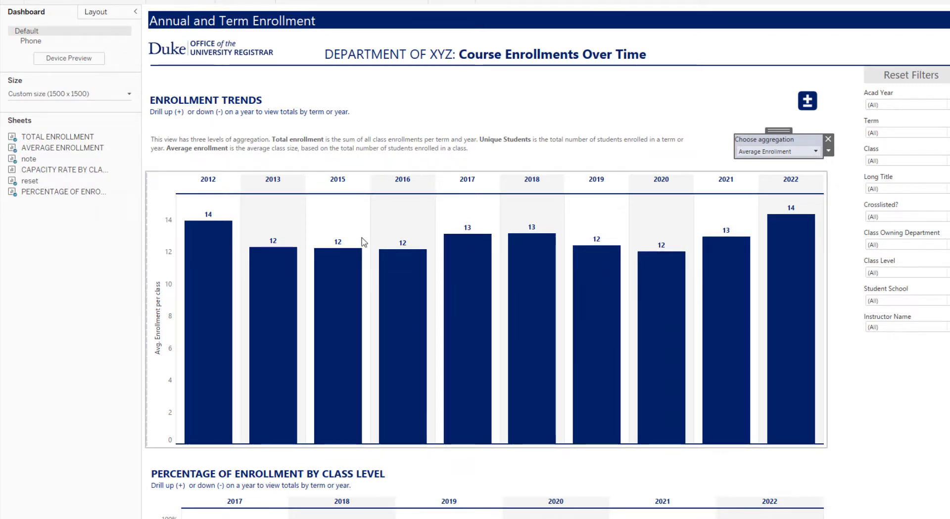
Test the chart swap by setting Choose aggregation to Total Enrollment and back to Average Enrollment.
{"action": "left_click", "coordinate": [819, 154]}
{"action": "left_click", "coordinate": [801, 161]}
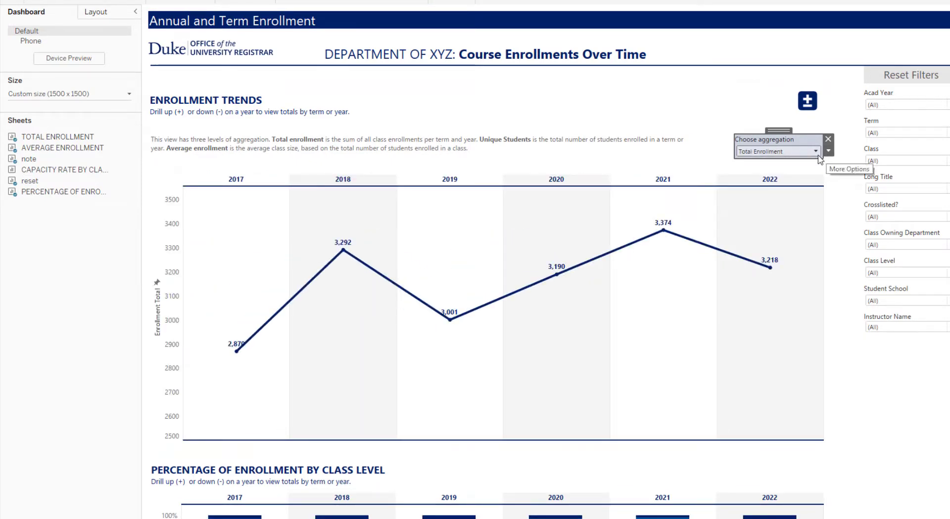
{"action": "left_click", "coordinate": [815, 151]}
{"action": "left_click", "coordinate": [772, 170]}
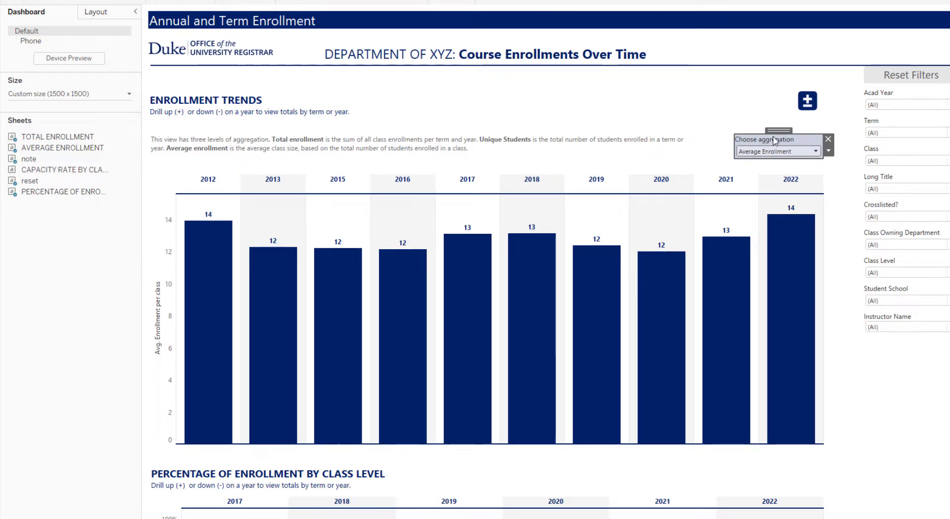
{"action": "left_click", "coordinate": [710, 120]}
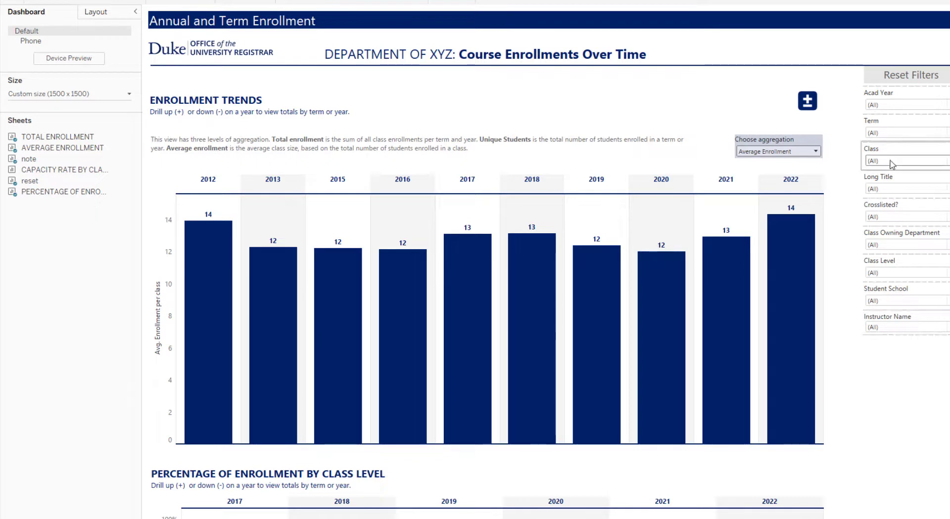
Format the Choose aggregation control with orange body shading at full opacity.
{"action": "left_click", "coordinate": [803, 145]}
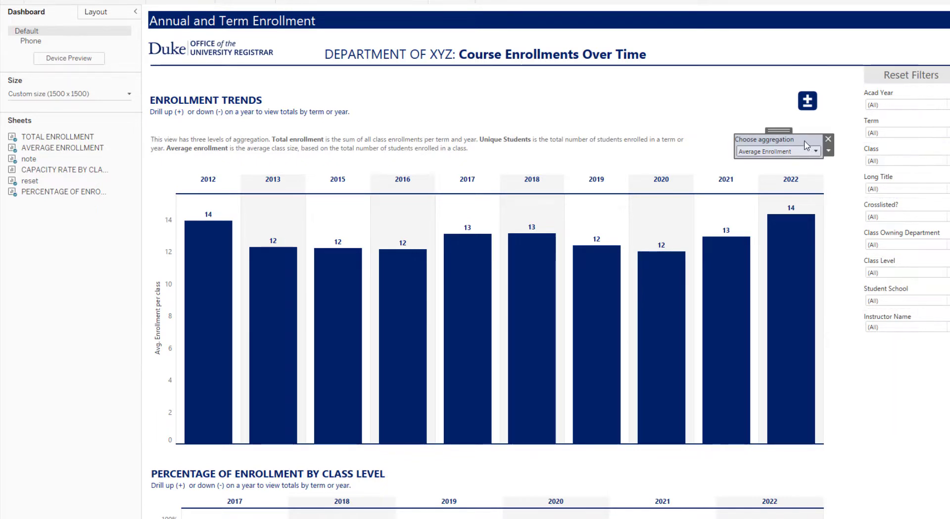
{"action": "left_click", "coordinate": [828, 152]}
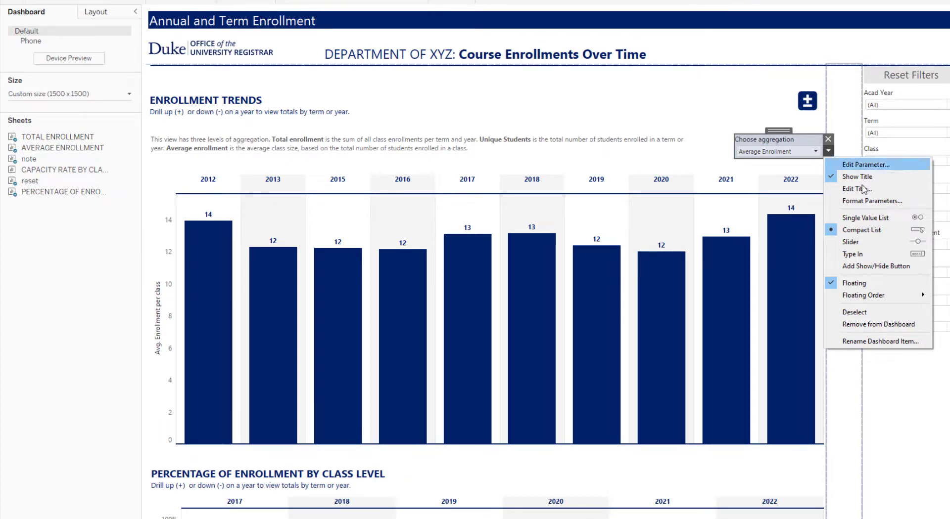
{"action": "left_click", "coordinate": [872, 201]}
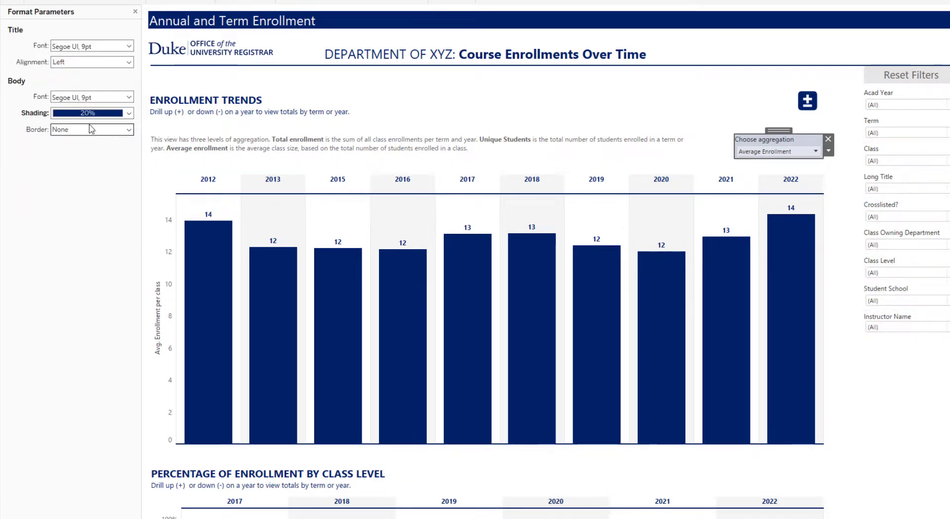
{"action": "left_click", "coordinate": [128, 113]}
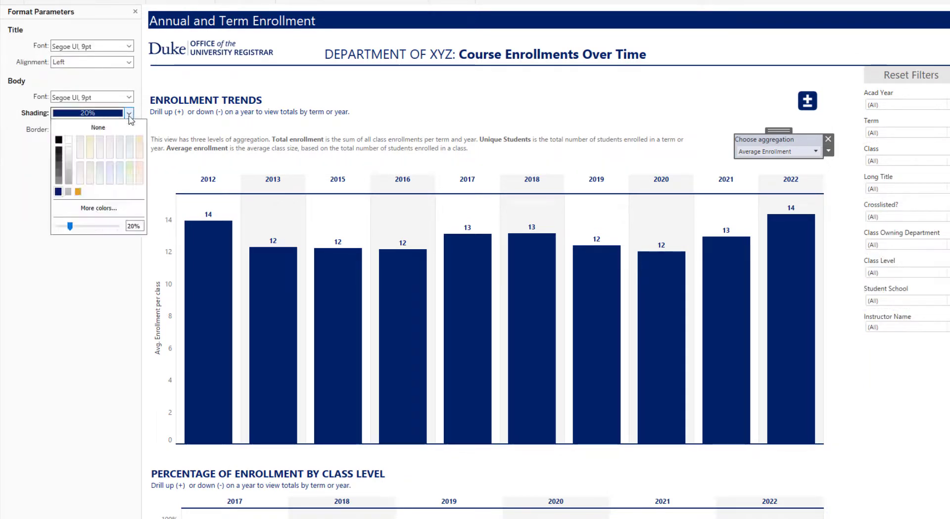
{"action": "left_click", "coordinate": [79, 192]}
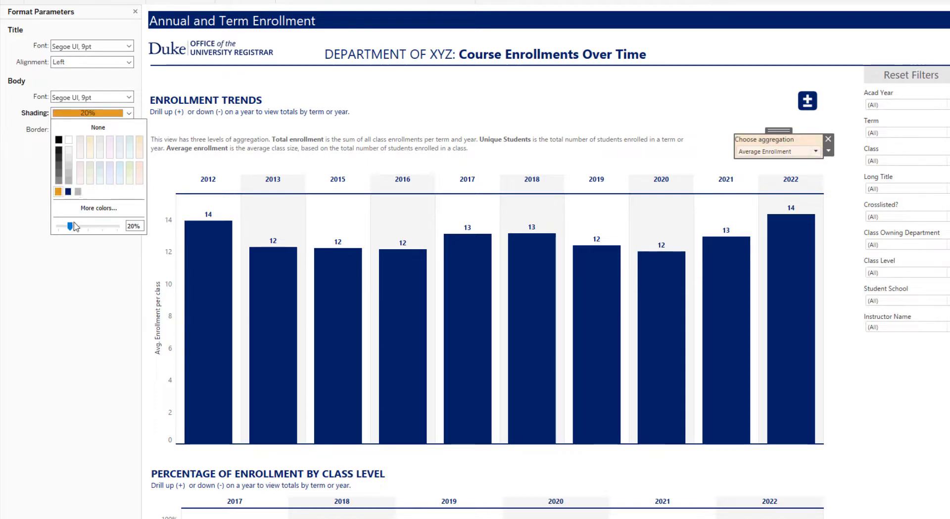
{"action": "left_click_drag", "start_coordinate": [74, 228], "coordinate": [119, 228]}
{"action": "left_click", "coordinate": [102, 269]}
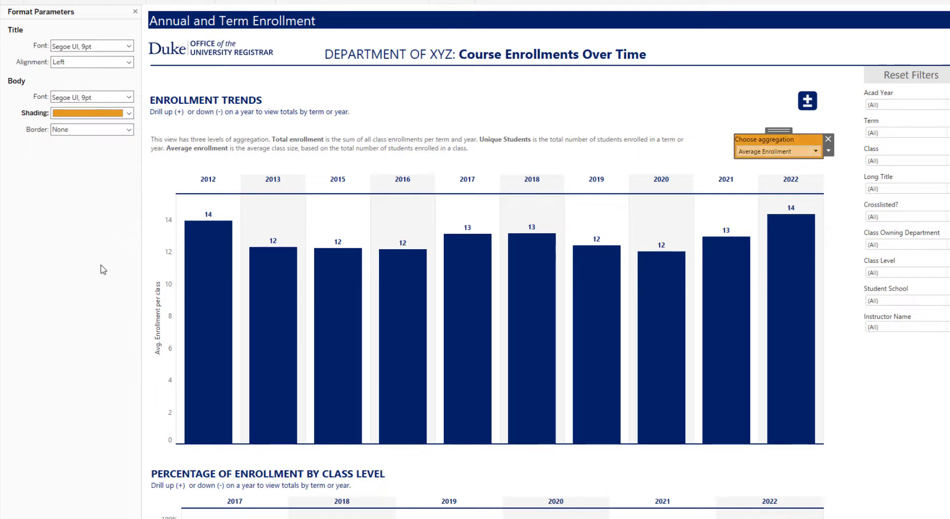